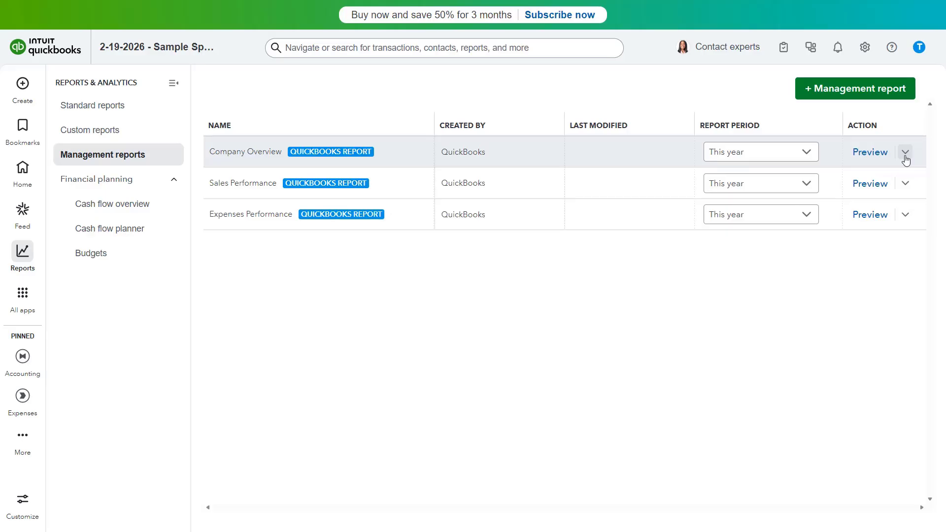
# Step: Duplicate the built-in Company Overview management report
pyautogui.click(905, 157)
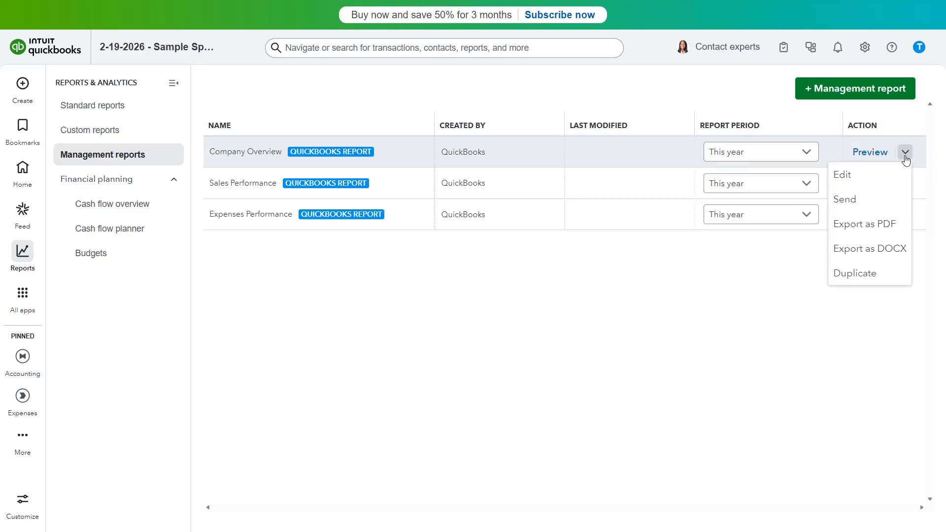
pyautogui.click(864, 274)
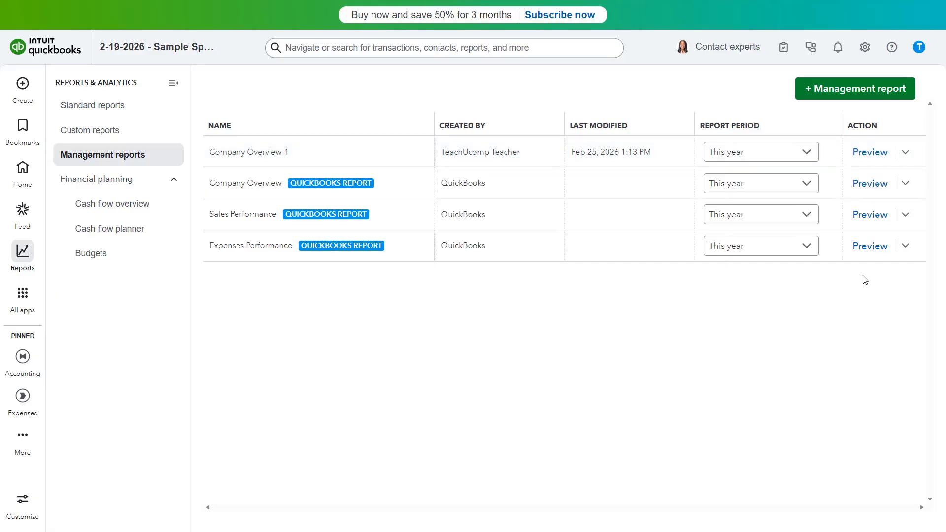
pyautogui.click(905, 152)
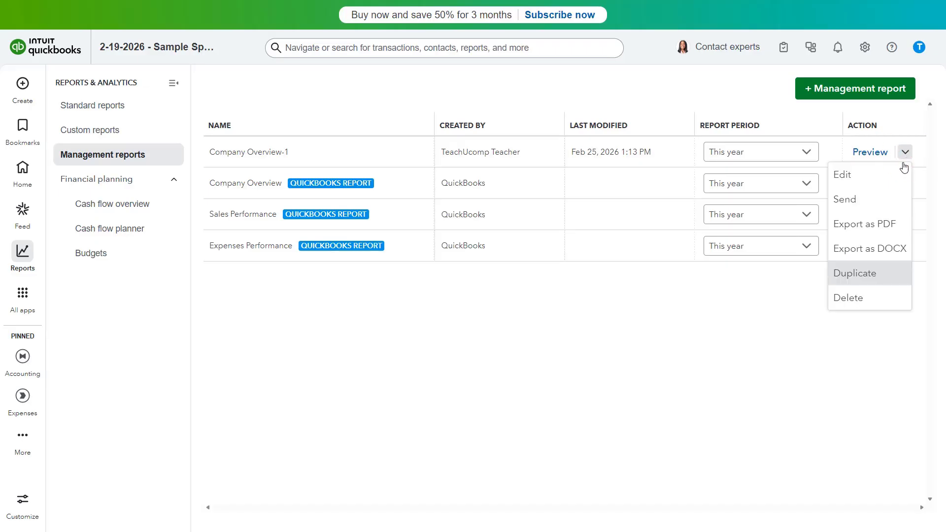
pyautogui.click(898, 176)
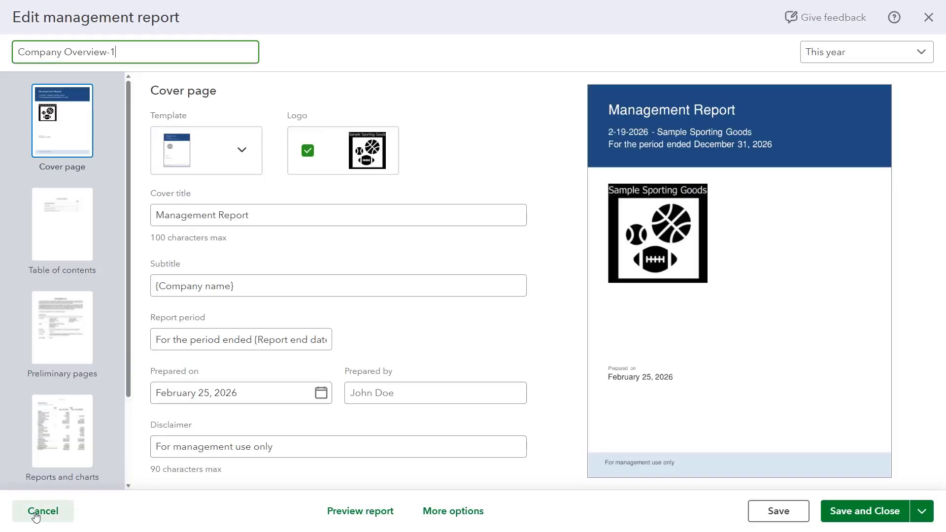
pyautogui.click(32, 513)
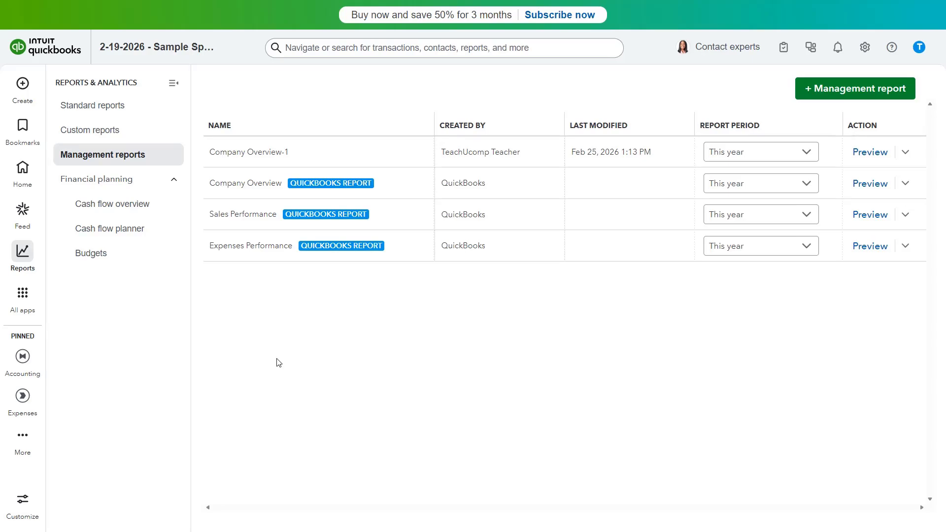
pyautogui.click(814, 97)
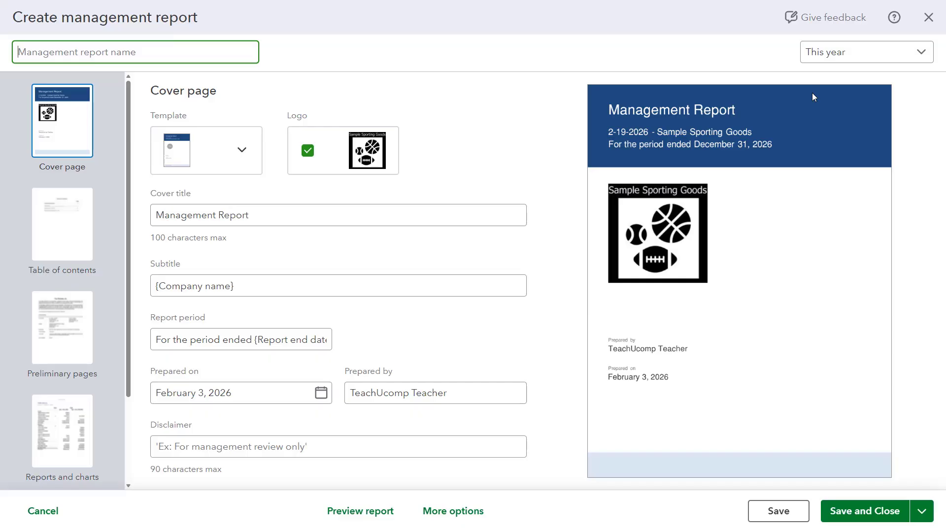
pyautogui.click(217, 21)
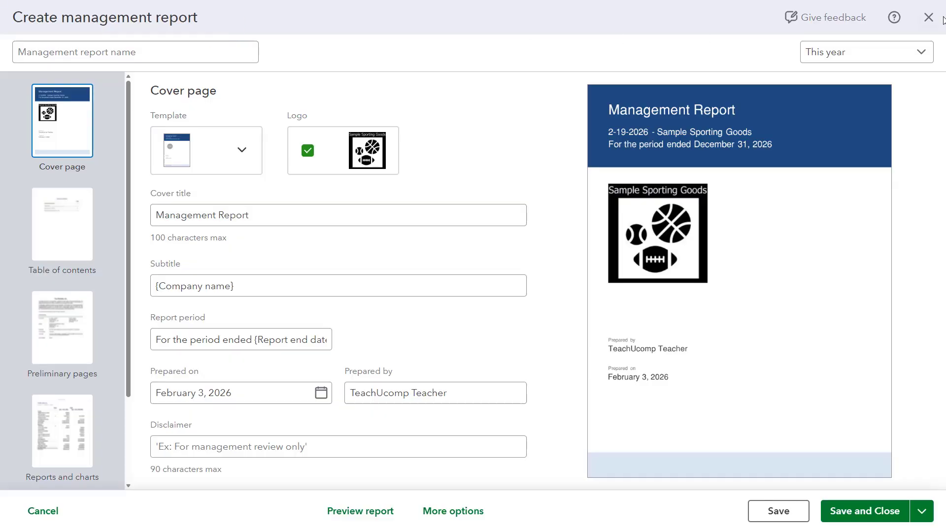
pyautogui.click(928, 17)
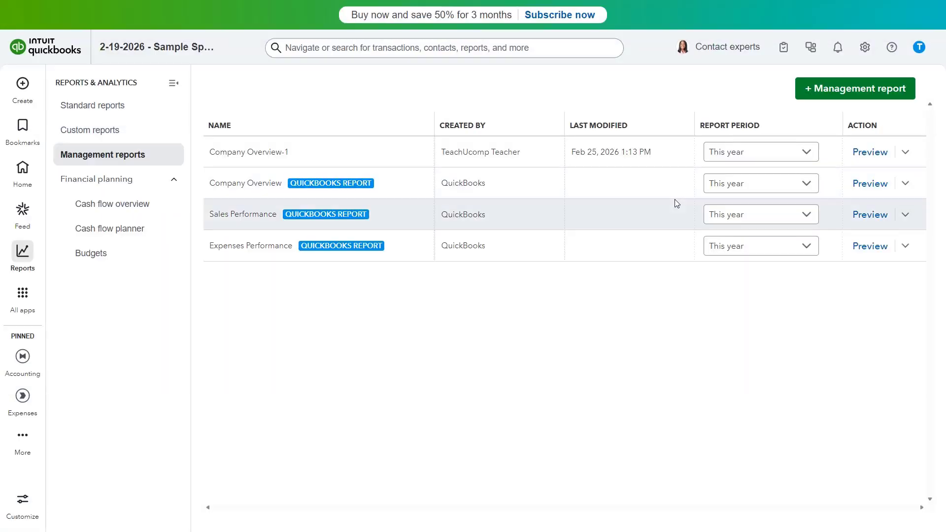
# Step: Open the duplicated Company Overview report for editing and rename it Custom Company Overview
pyautogui.click(904, 153)
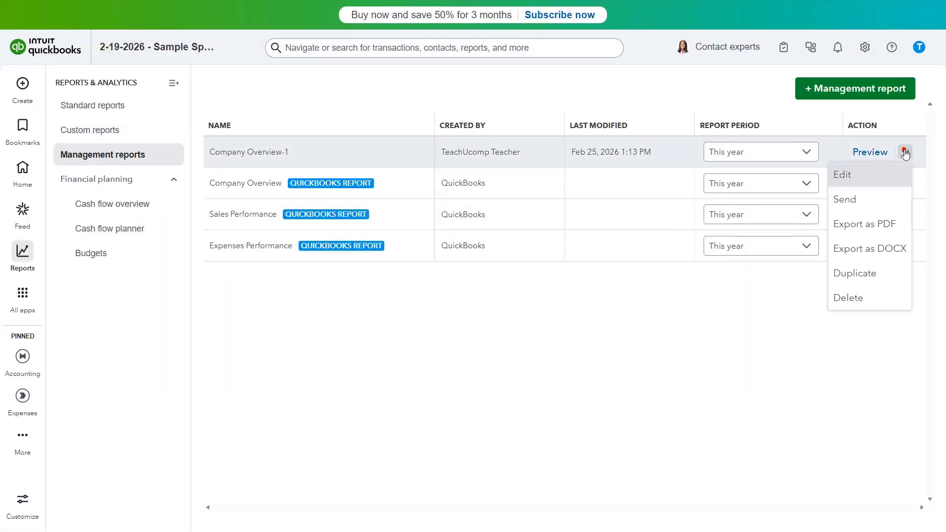
pyautogui.click(880, 179)
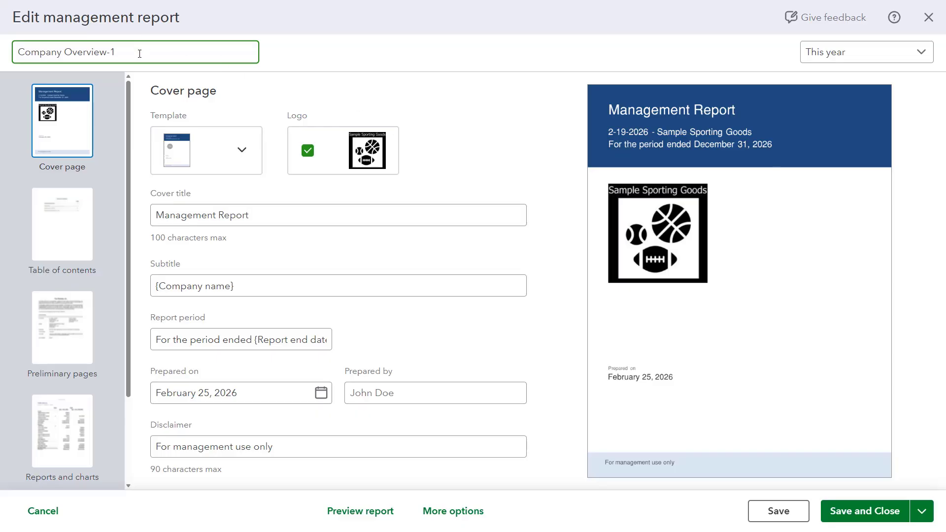
pyautogui.click(138, 54)
pyautogui.hotkey('ctrl', 'a')
pyautogui.write('Custom Company Overview')
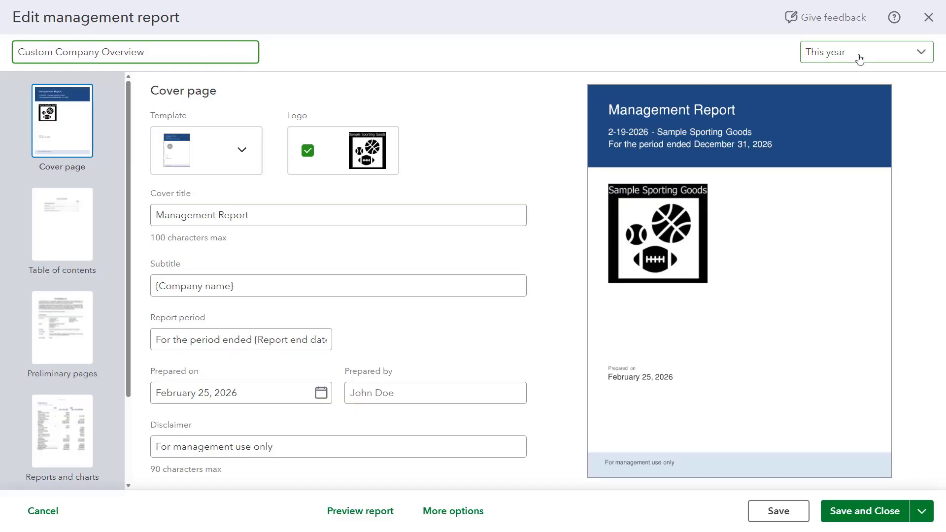
# Step: Examine the available report periods and the report's sections from the cover page to the end notes
pyautogui.click(860, 59)
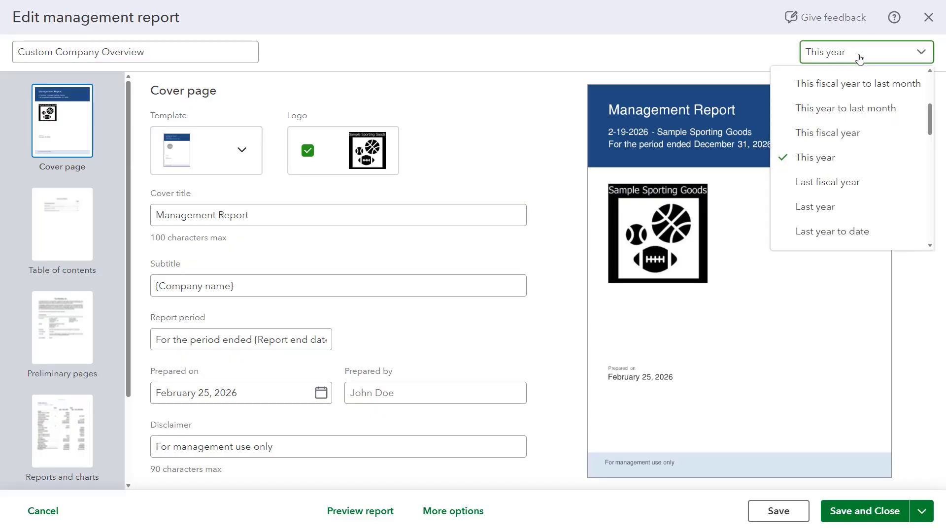
pyautogui.click(860, 58)
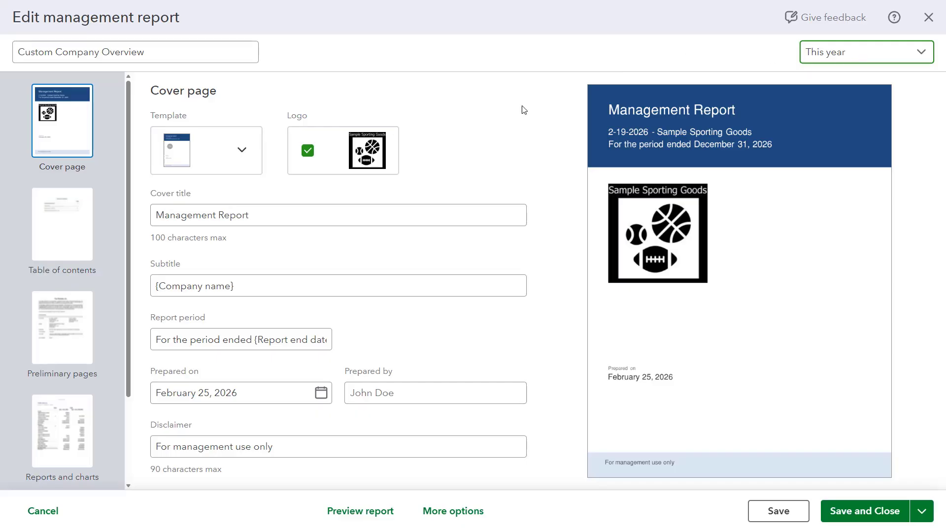
pyautogui.moveTo(53, 217)
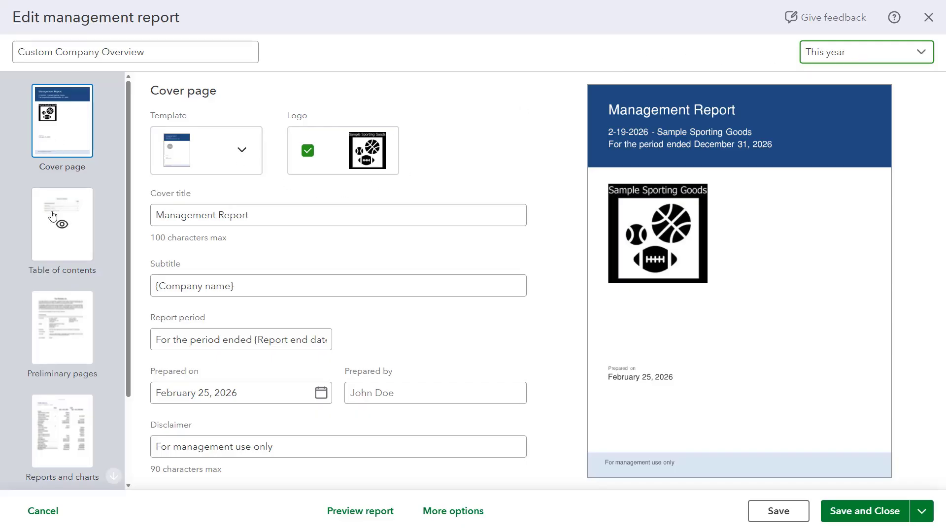
pyautogui.scroll(-2, 53, 216)
pyautogui.scroll(2, 53, 217)
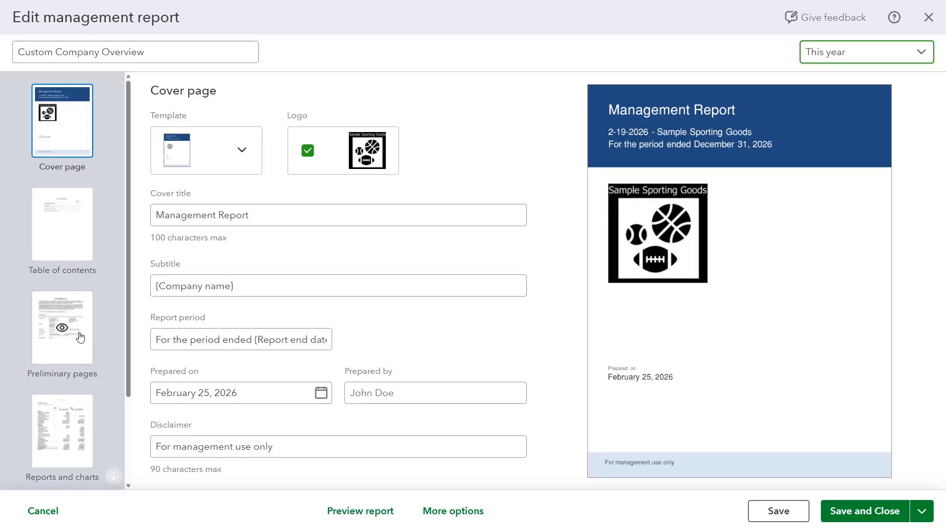
pyautogui.scroll(-2, 80, 337)
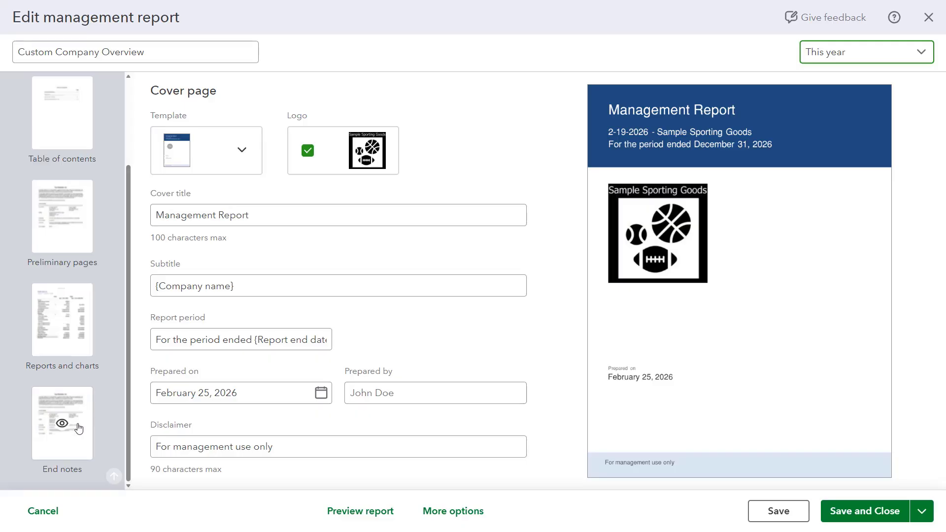
pyautogui.scroll(2, 79, 429)
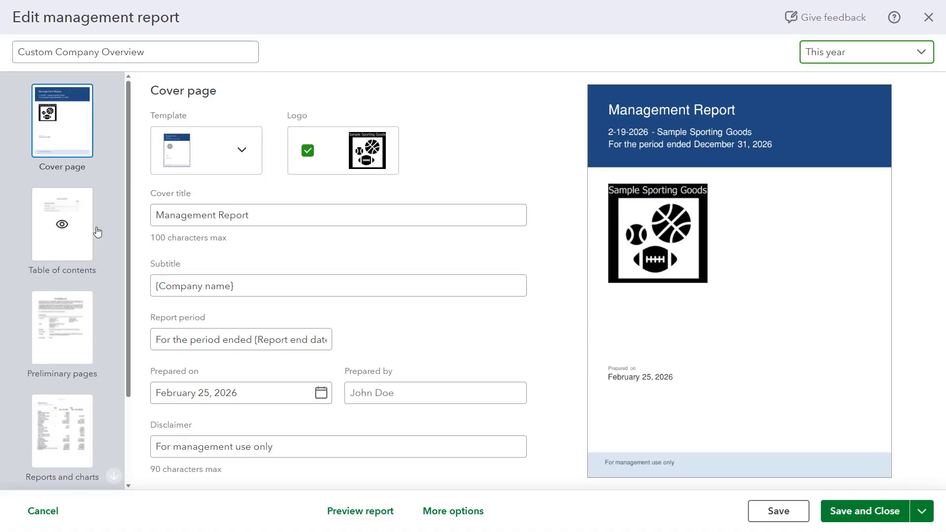
# Step: Apply the Madison template to the cover page and remove the logo from it
pyautogui.click(66, 118)
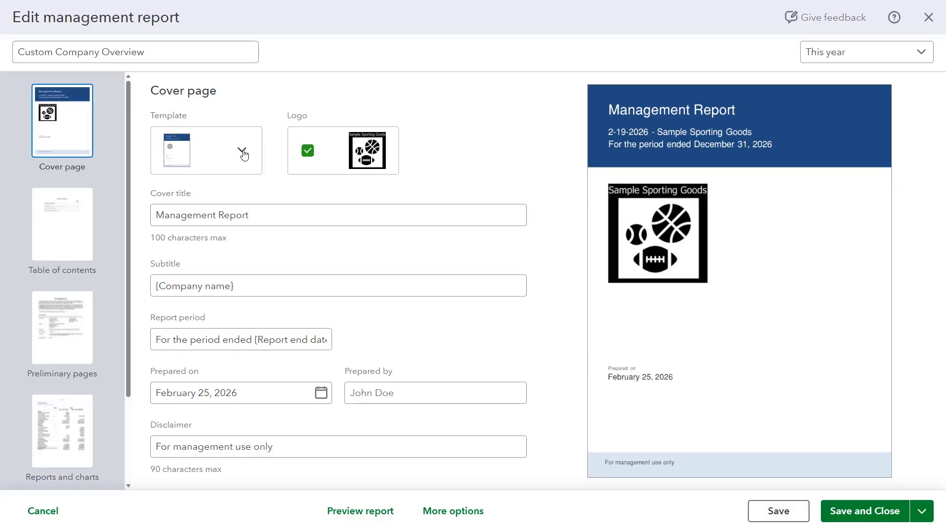
pyautogui.click(242, 152)
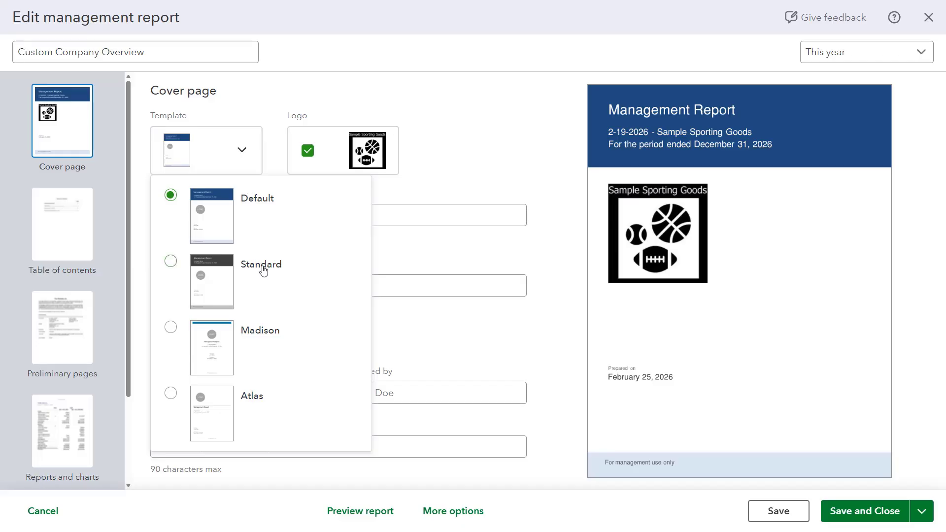
pyautogui.click(257, 346)
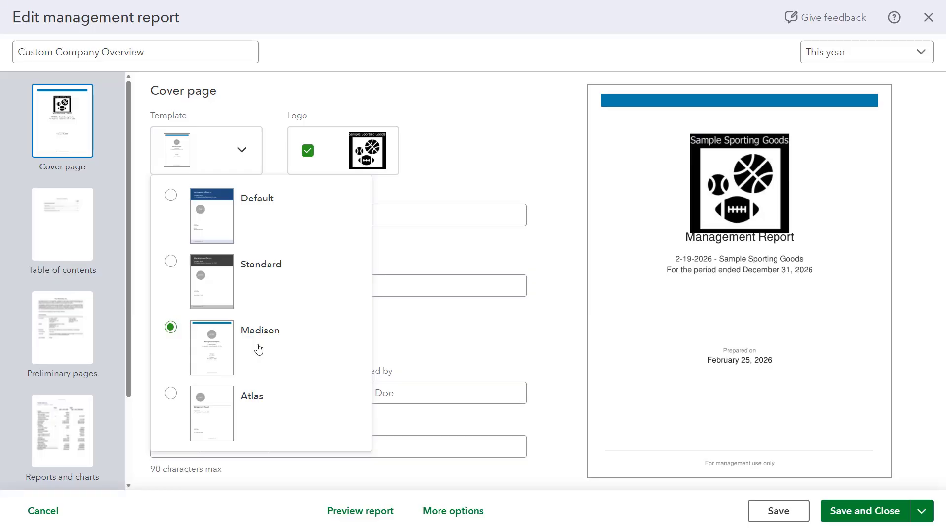
pyautogui.click(348, 108)
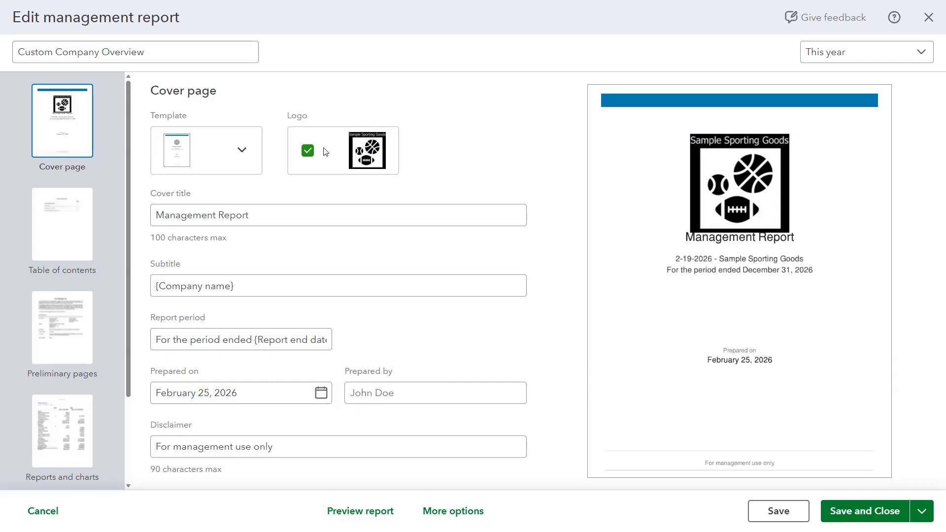
pyautogui.click(306, 154)
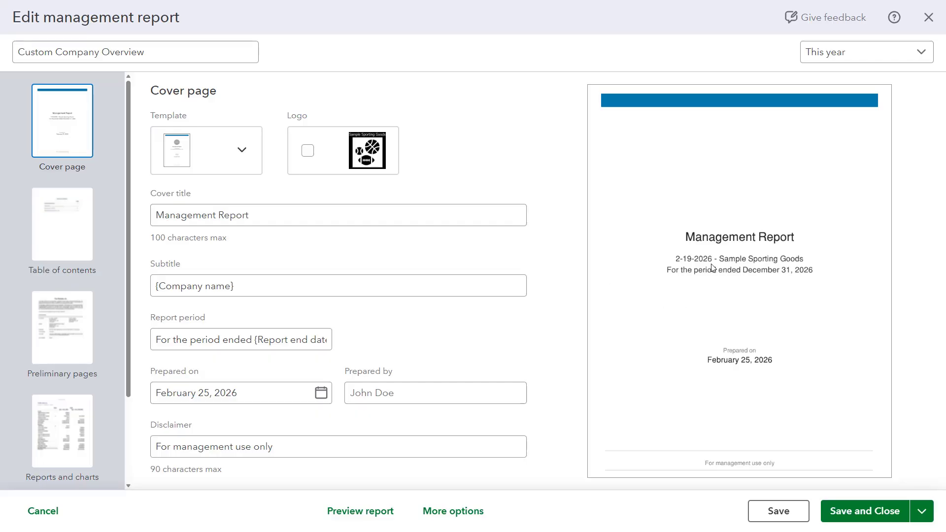
# Step: Examine the cover page's title, subtitle, report period, prepared-on, prepared-by and disclaimer fields
pyautogui.click(305, 214)
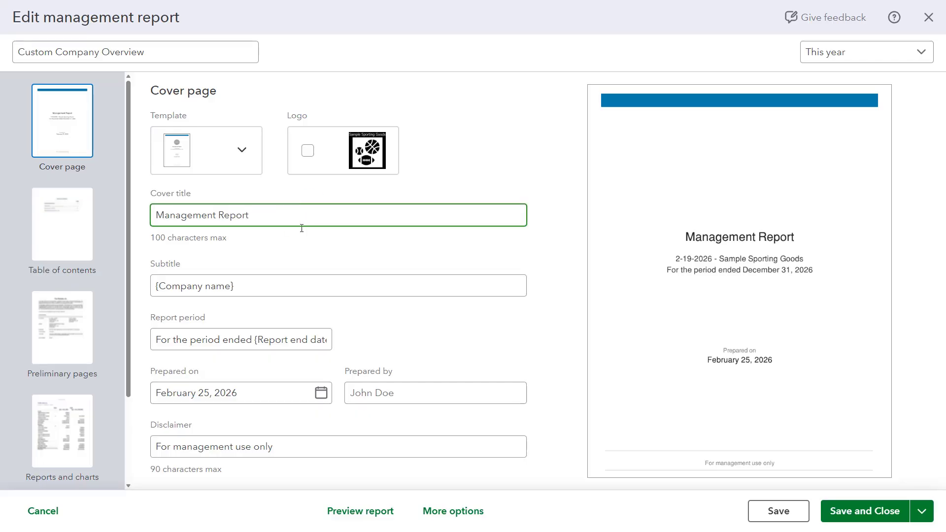
pyautogui.click(281, 286)
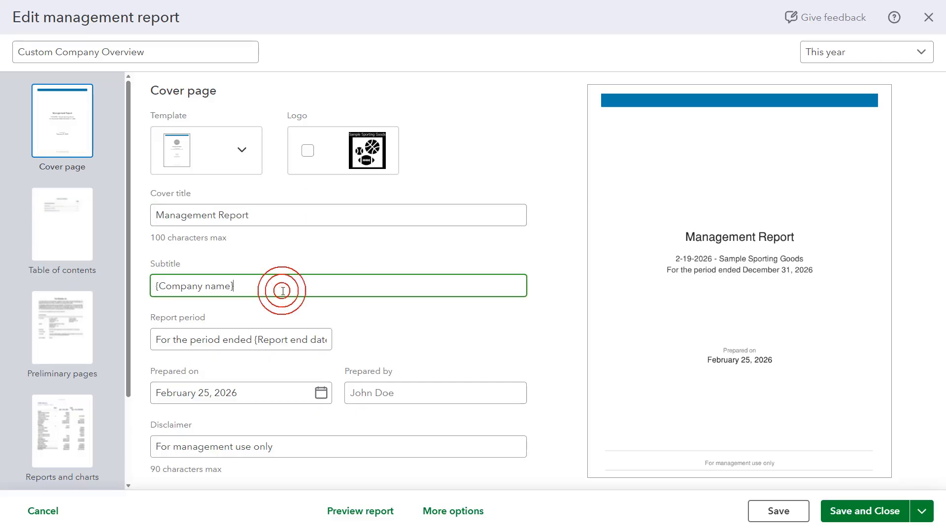
pyautogui.click(288, 338)
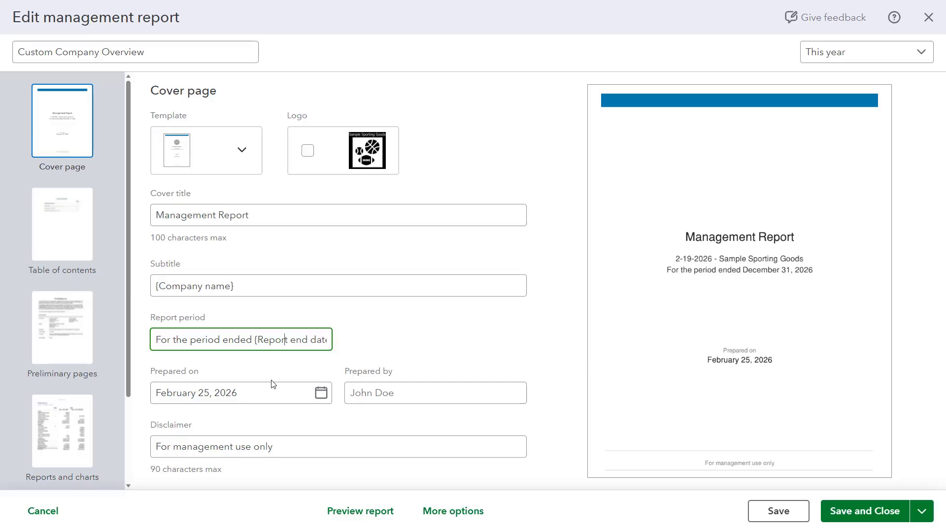
pyautogui.click(260, 393)
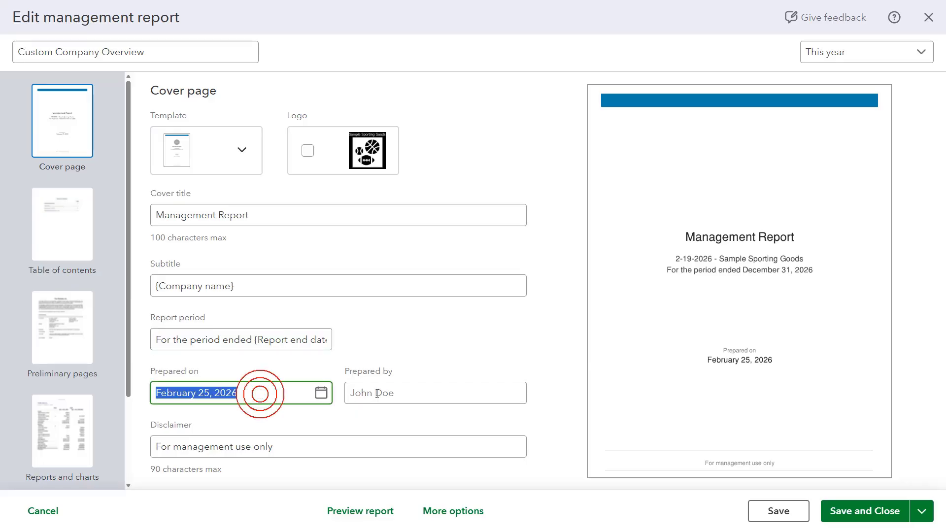
pyautogui.click(429, 394)
pyautogui.click(355, 451)
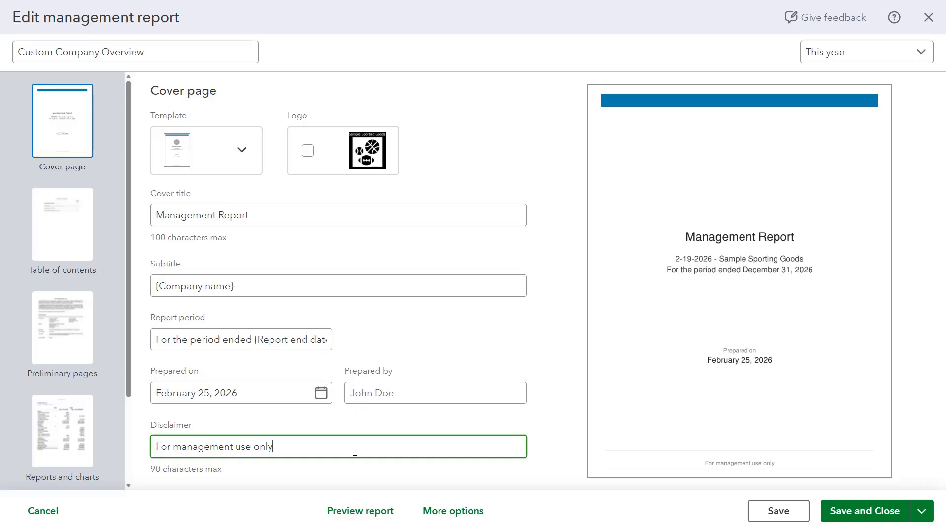
pyautogui.click(430, 388)
pyautogui.write('Ja')
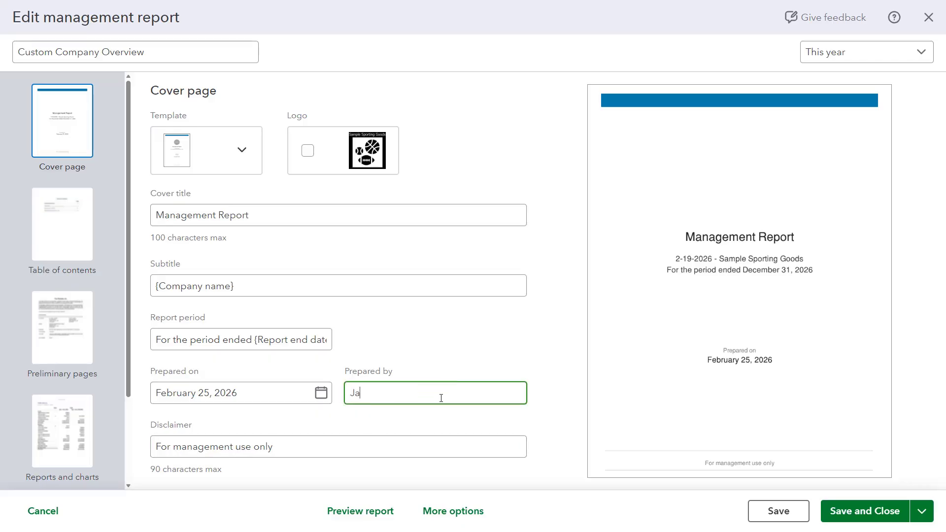
pyautogui.write('ne Doe')
pyautogui.tripleClick(434, 397)
pyautogui.press('BackSpace')
# Step: Open the table of contents section, exclude it from the report and include it again
pyautogui.moveTo(83, 247)
pyautogui.click(84, 247)
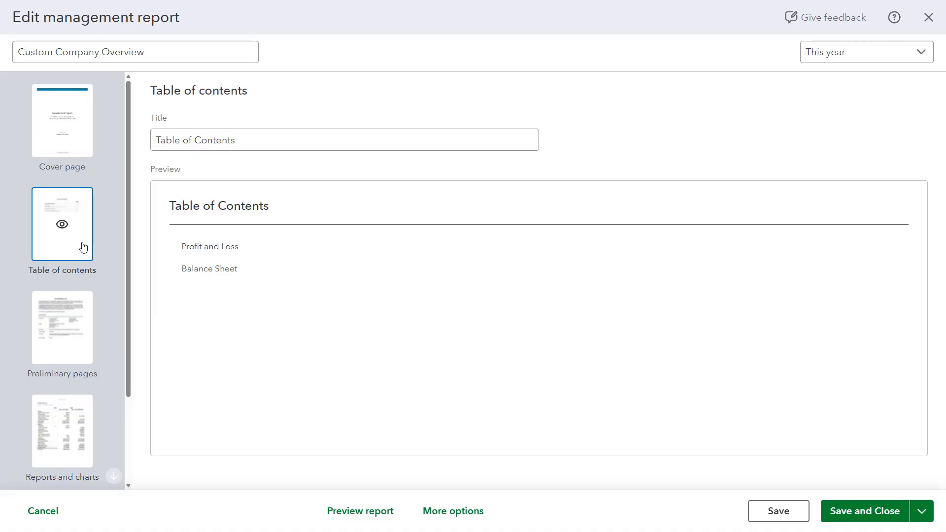
pyautogui.click(63, 226)
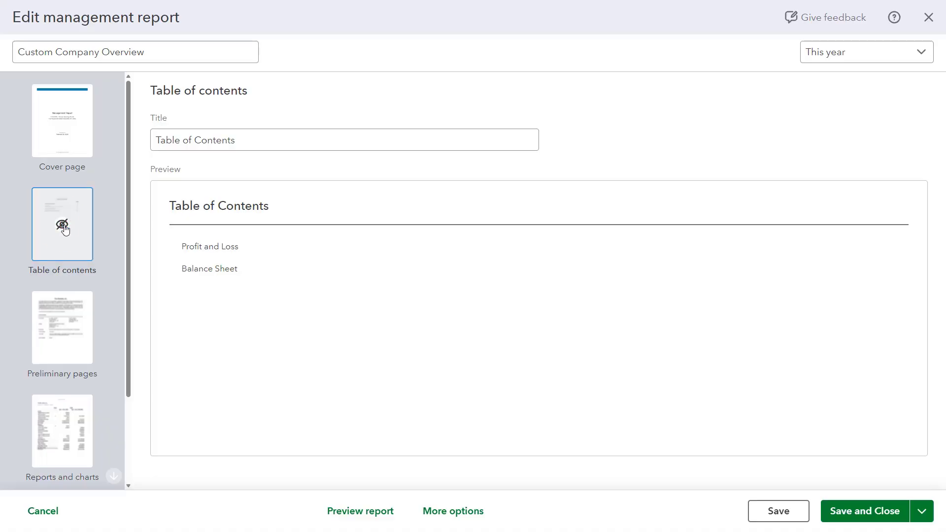
pyautogui.click(62, 225)
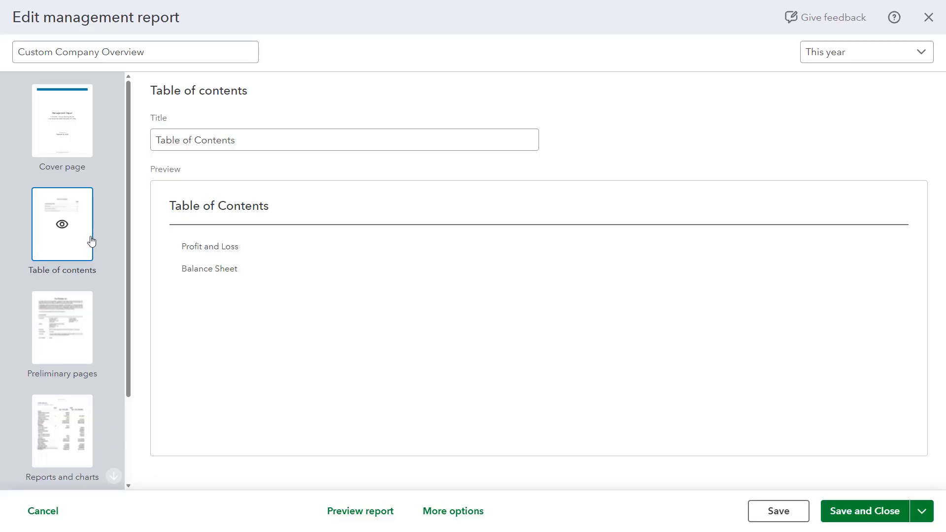
pyautogui.click(271, 141)
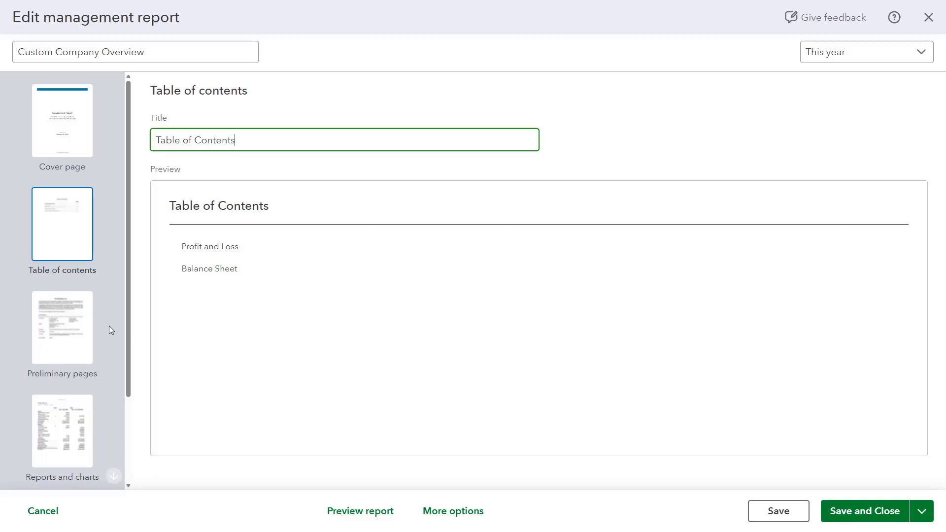
# Step: Open the preliminary pages section for editing, hide it from the report and show it again
pyautogui.moveTo(86, 326)
pyautogui.click(85, 326)
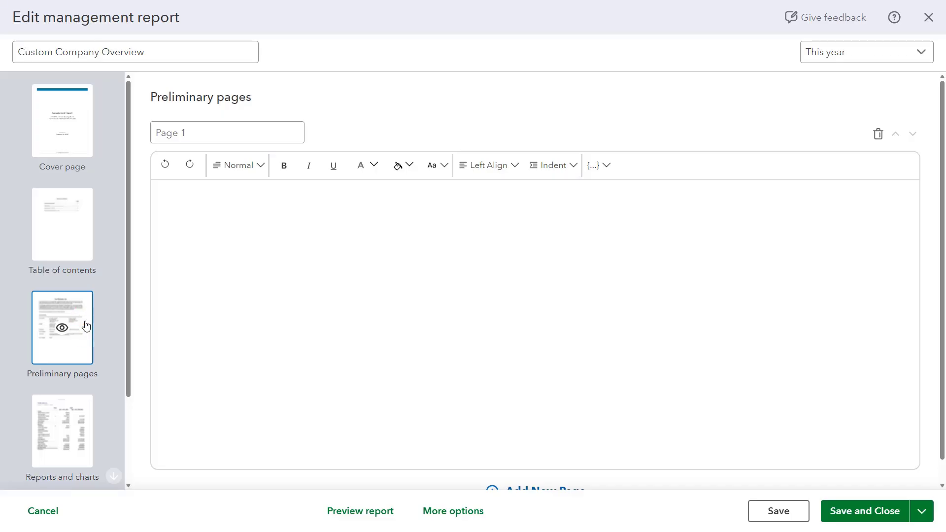
pyautogui.click(61, 328)
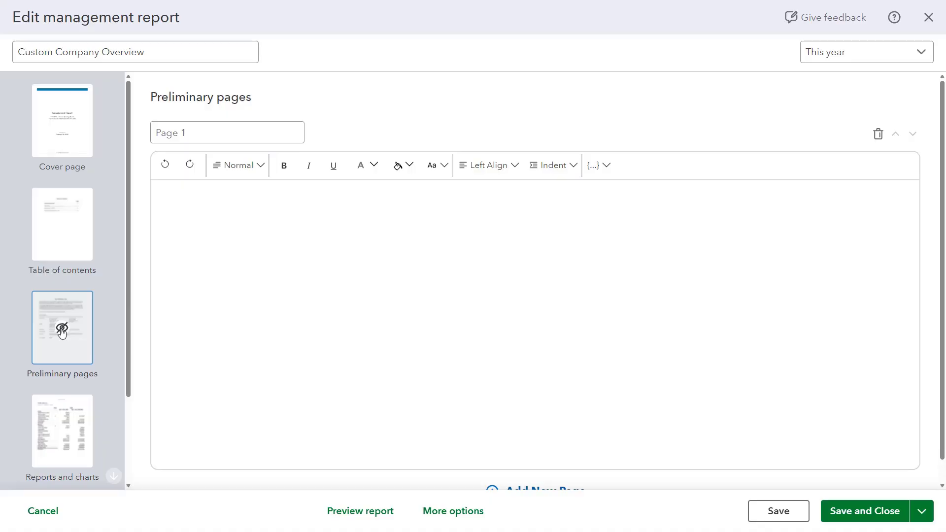
pyautogui.click(62, 328)
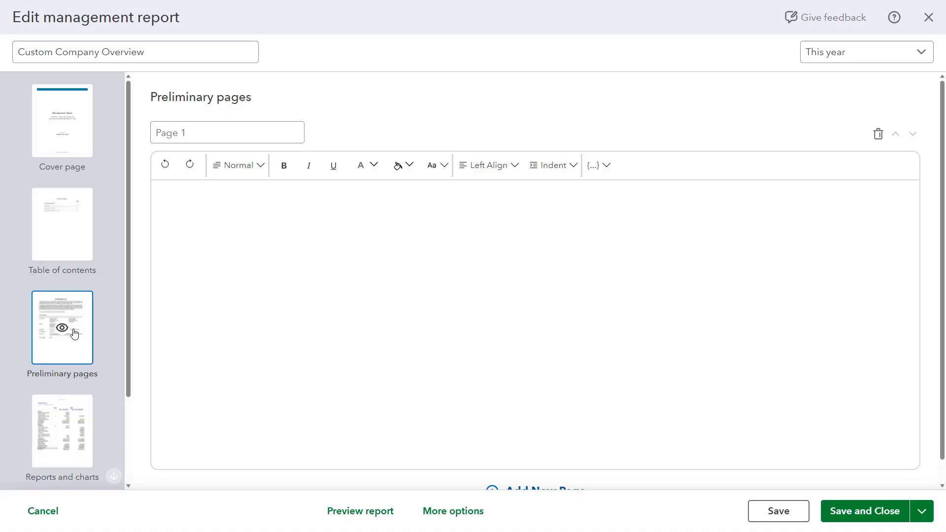
# Step: Title the first preliminary page "Prelim Page A" and enter the body text "Page content..." with the word "Page" in bold
pyautogui.click(217, 125)
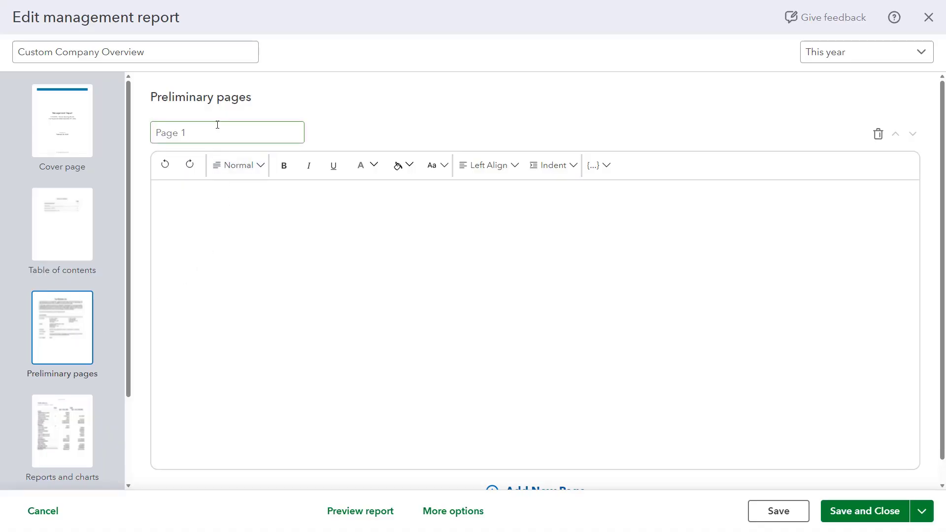
pyautogui.write('Prelim Page A')
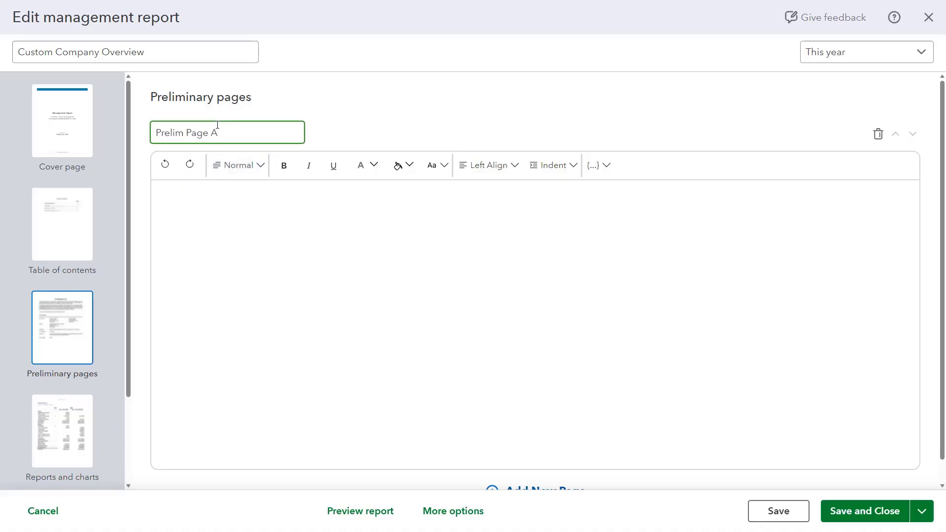
pyautogui.click(226, 210)
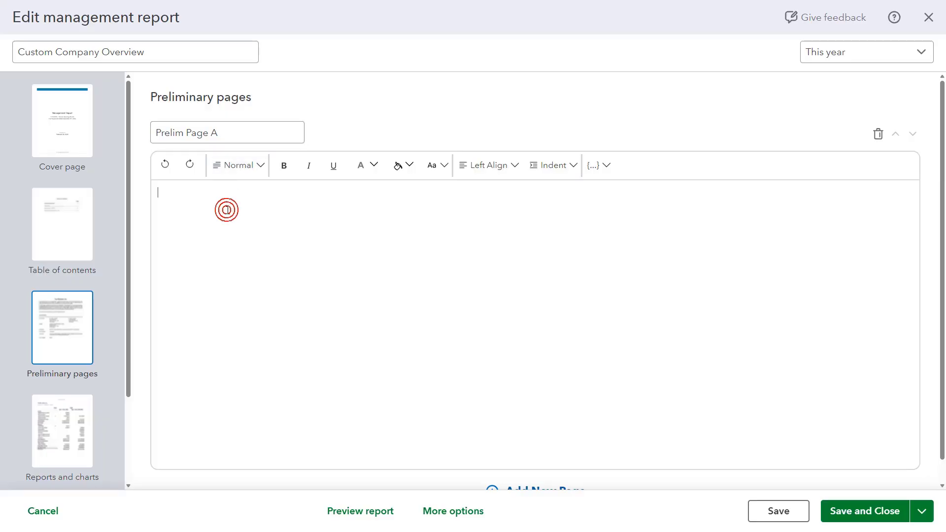
pyautogui.write('Page content...')
pyautogui.doubleClick(169, 193)
pyautogui.click(284, 165)
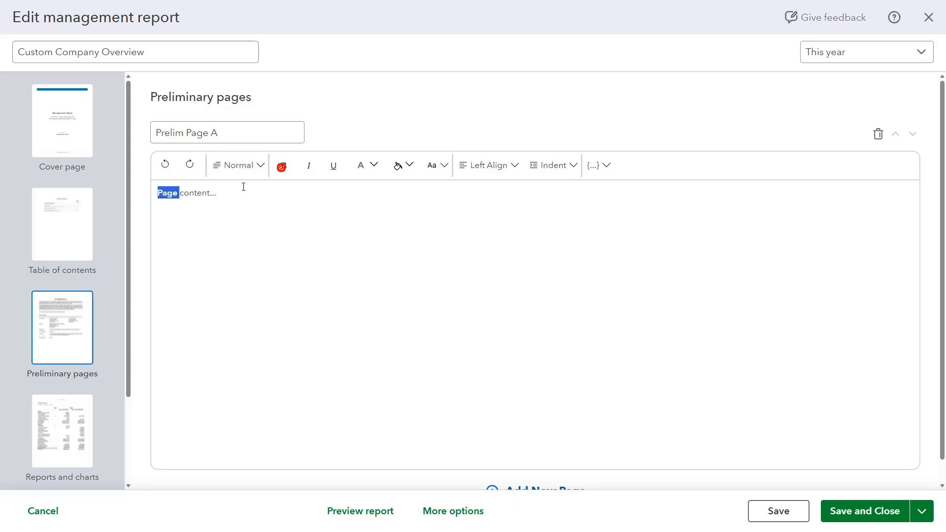
pyautogui.click(198, 194)
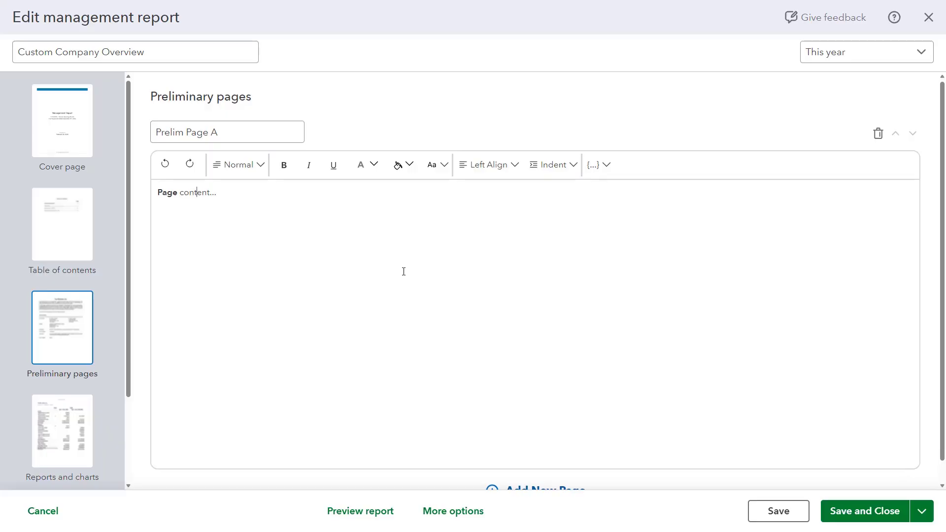
# Step: Add a second preliminary page and delete it again
pyautogui.scroll(-1, 444, 320)
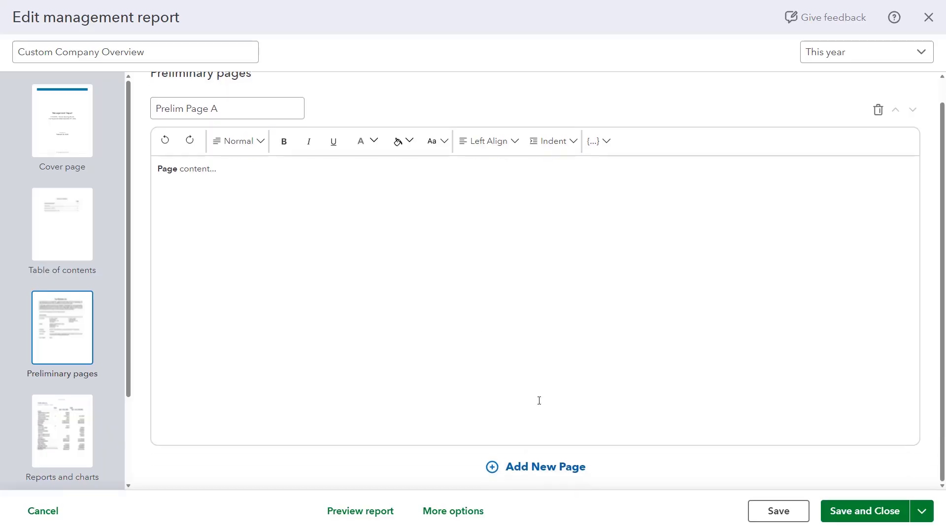
pyautogui.click(550, 471)
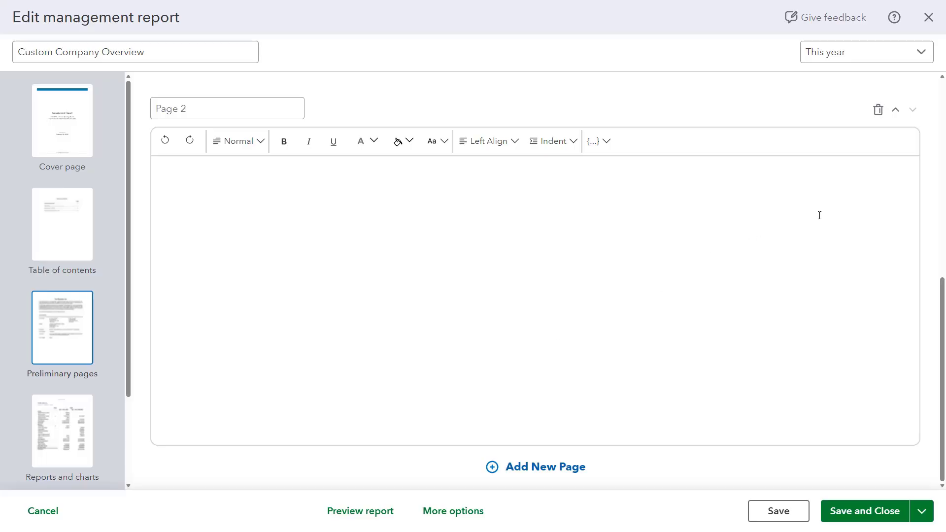
pyautogui.click(879, 111)
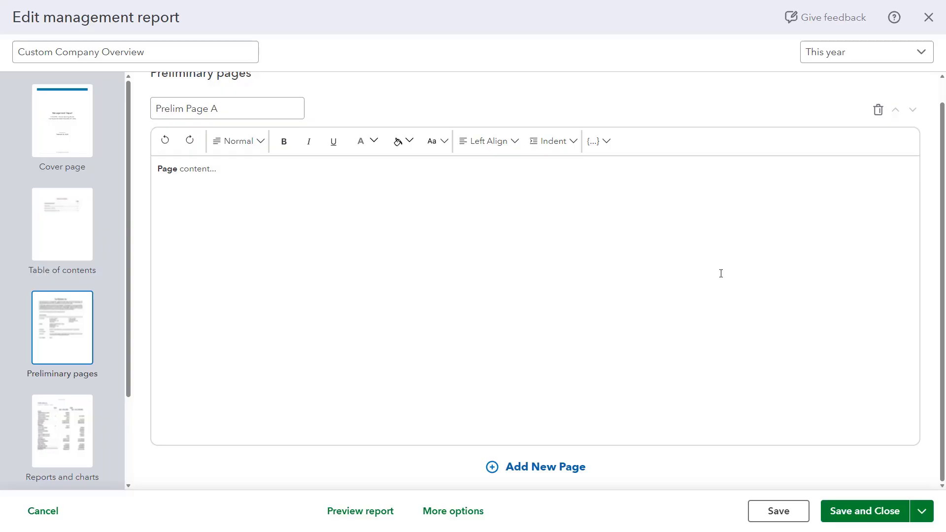
# Step: In the reports and charts section, hide the section and show it again, and open the Balance Sheet entry's settings
pyautogui.moveTo(85, 423)
pyautogui.click(85, 423)
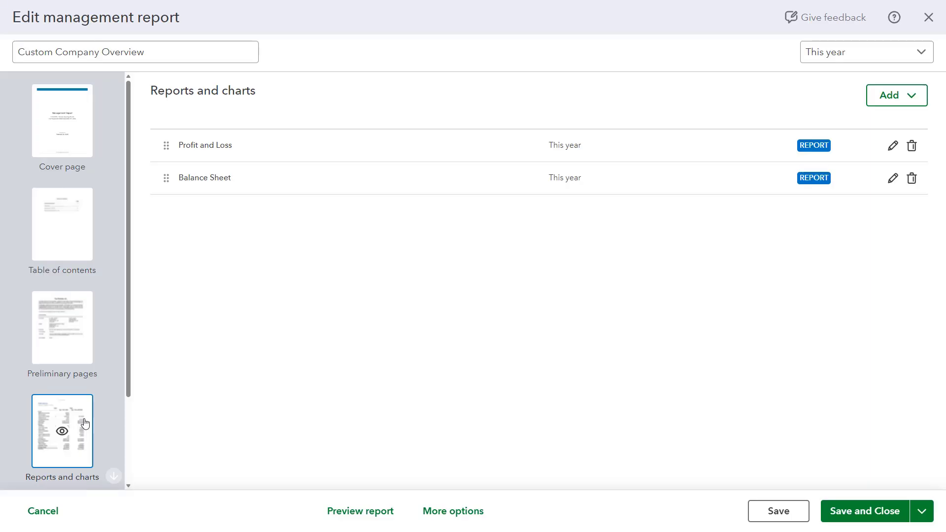
pyautogui.click(63, 433)
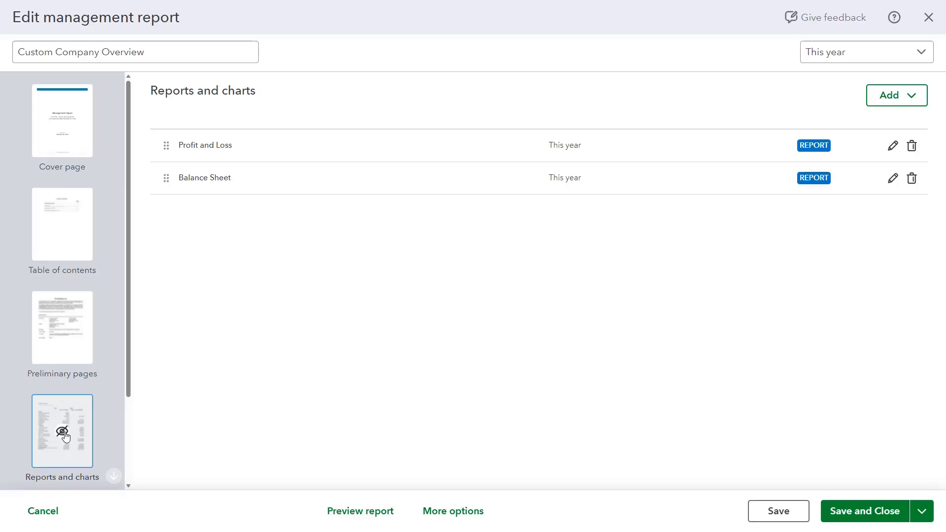
pyautogui.click(64, 433)
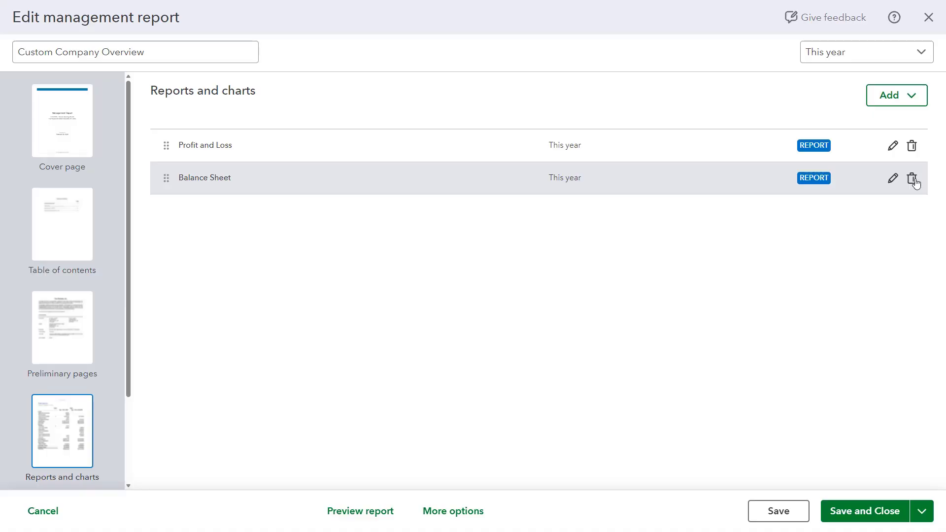
pyautogui.click(372, 187)
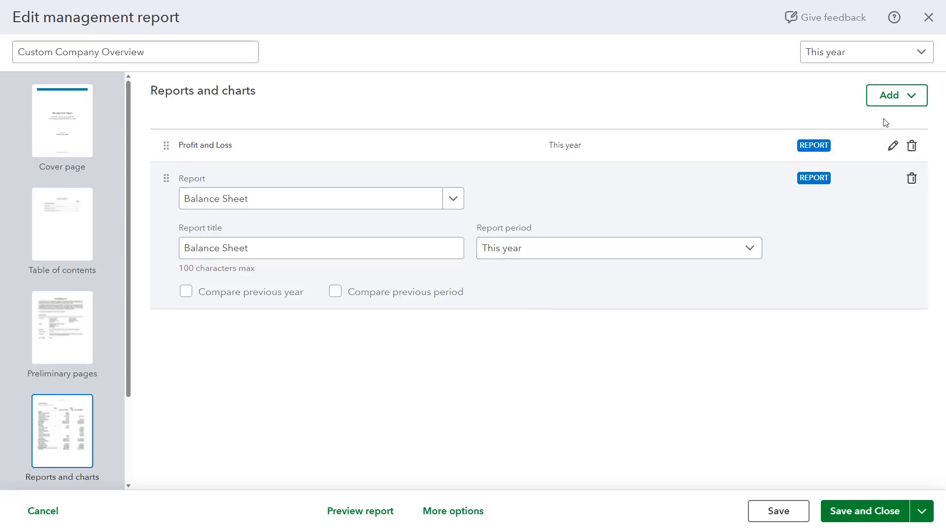
# Step: Add the standard Statement of Cash Flows report to the reports and charts section
pyautogui.click(907, 98)
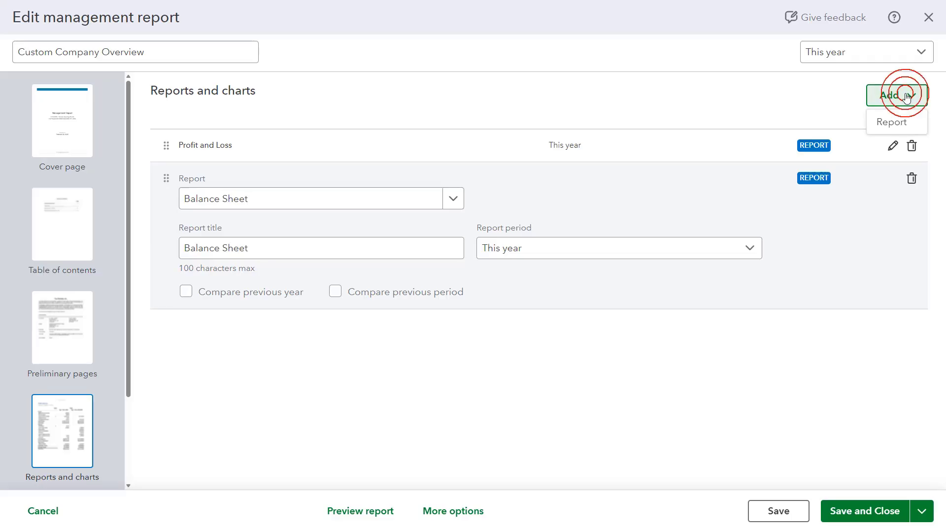
pyautogui.click(902, 124)
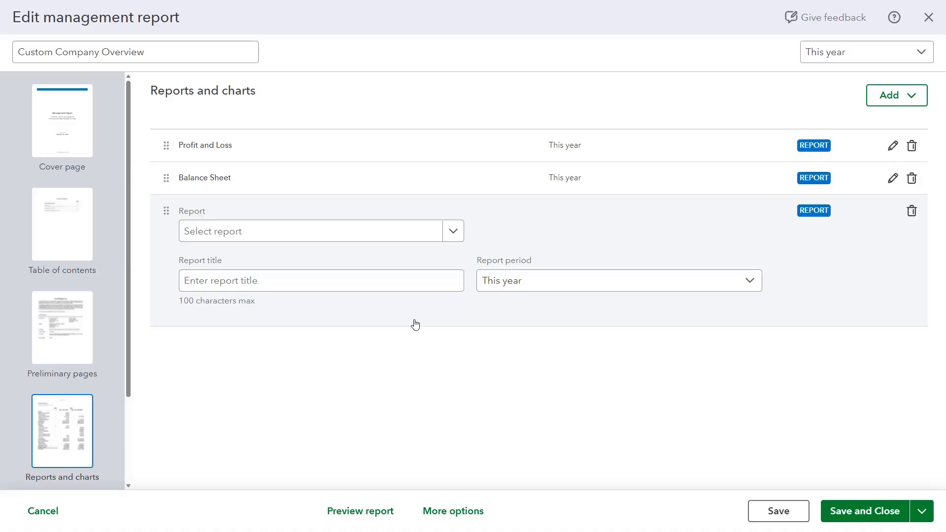
pyautogui.click(453, 235)
pyautogui.write('Stat')
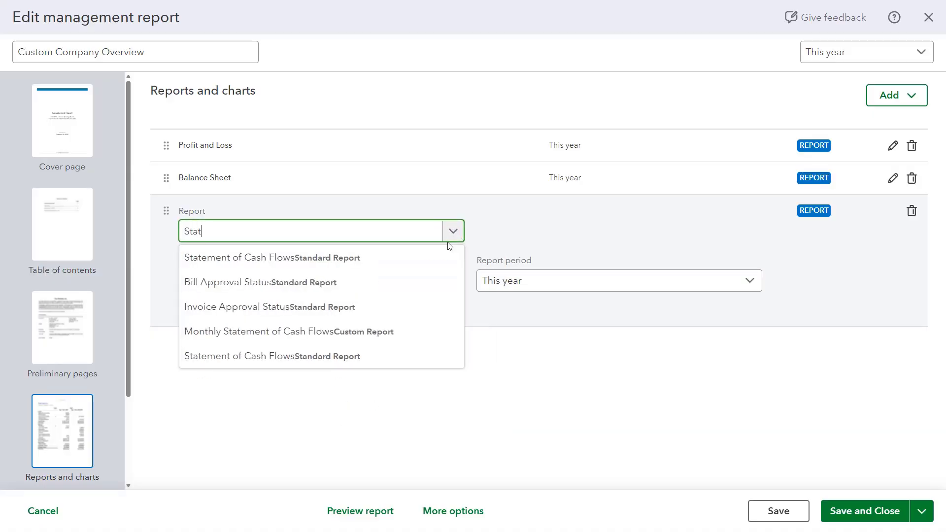
pyautogui.click(342, 259)
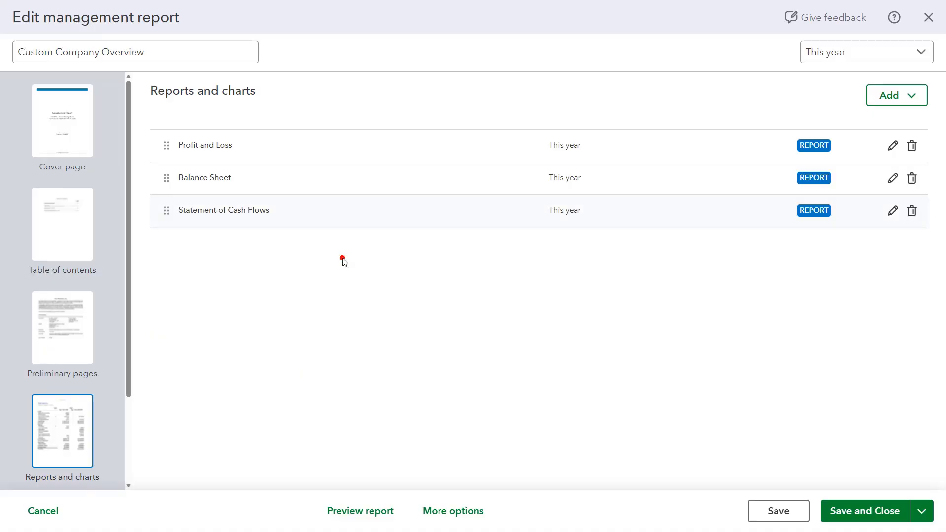
# Step: Examine the report, title and period settings of the Statement of Cash Flows and Balance Sheet entries
pyautogui.click(381, 211)
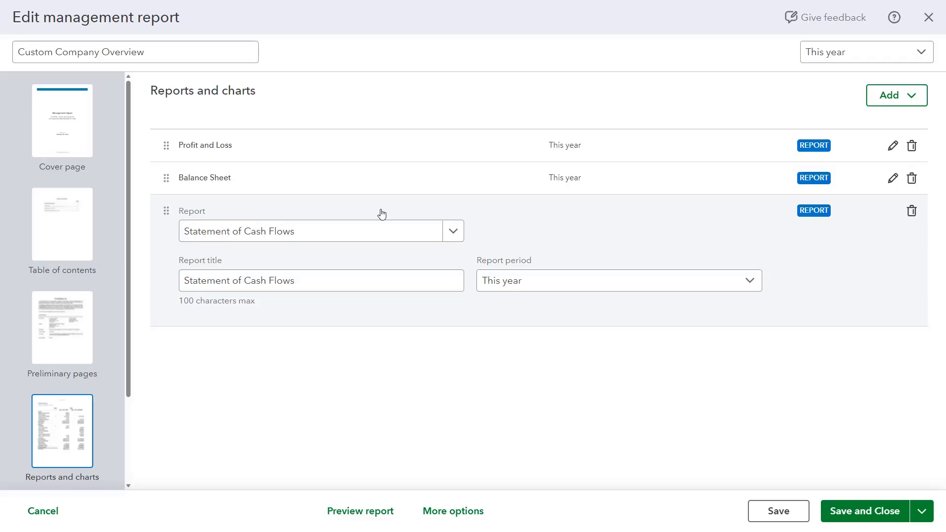
pyautogui.click(353, 281)
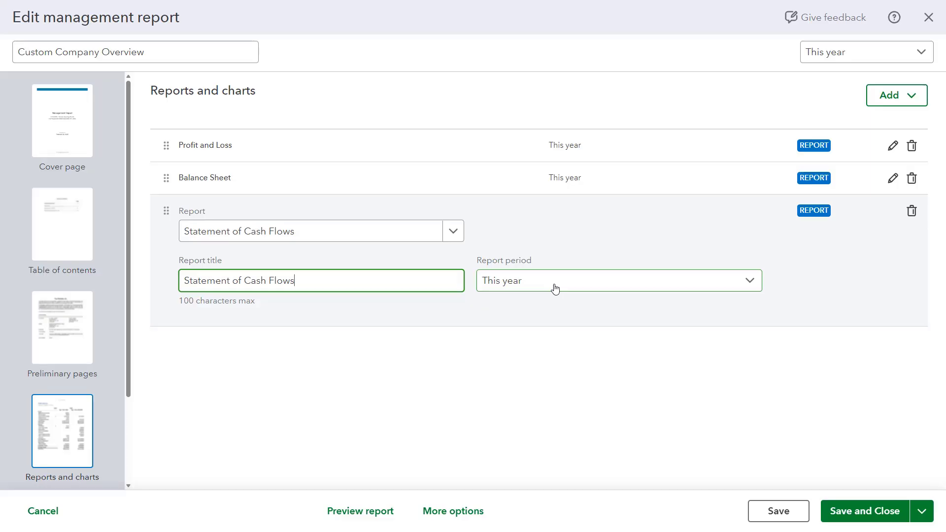
pyautogui.click(456, 181)
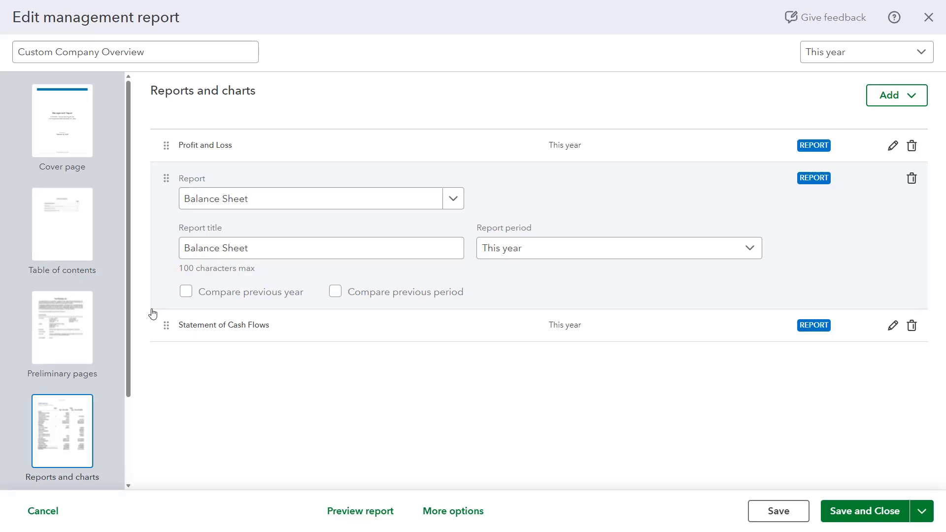
# Step: Open the end notes section for editing, hide it from the report and show it again
pyautogui.scroll(-2, 63, 362)
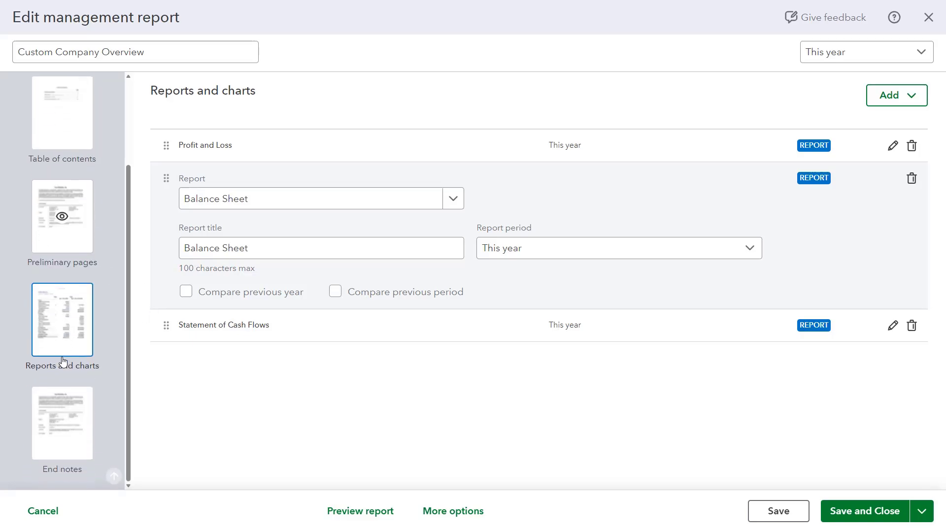
pyautogui.click(82, 428)
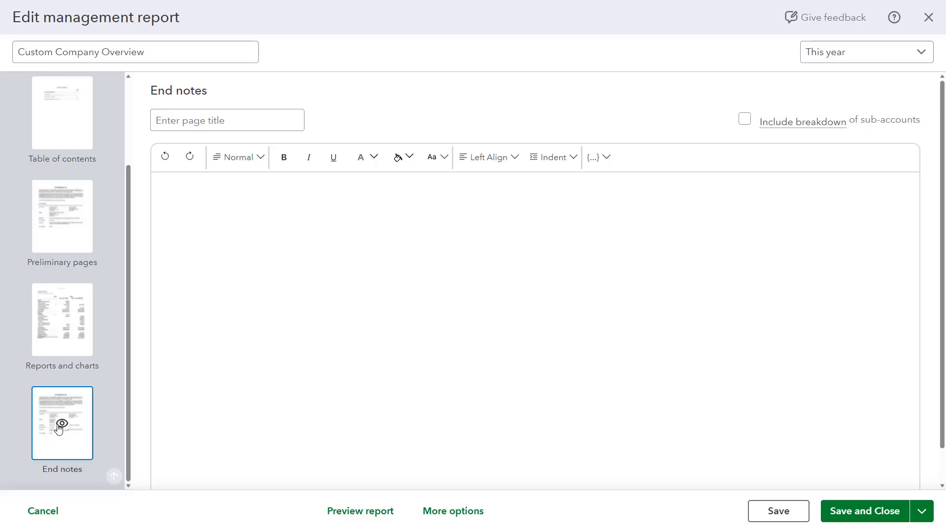
pyautogui.click(59, 428)
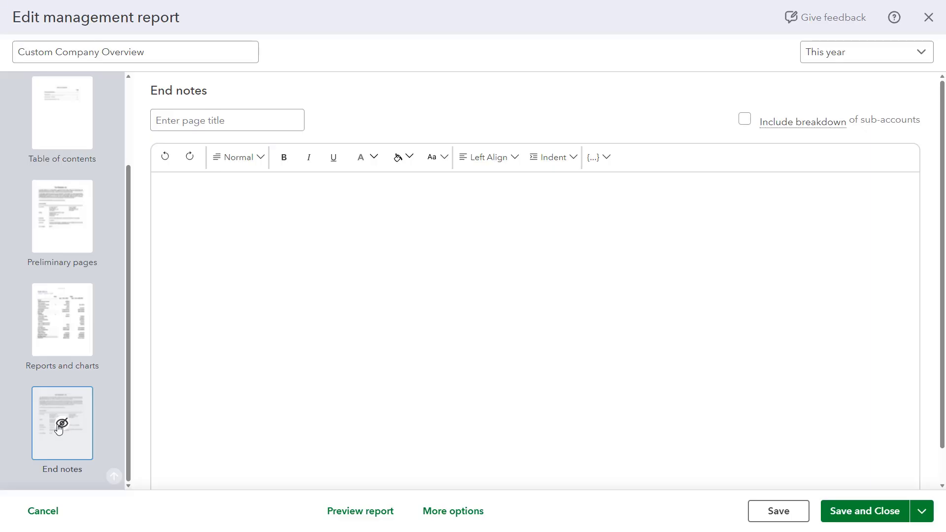
pyautogui.click(60, 427)
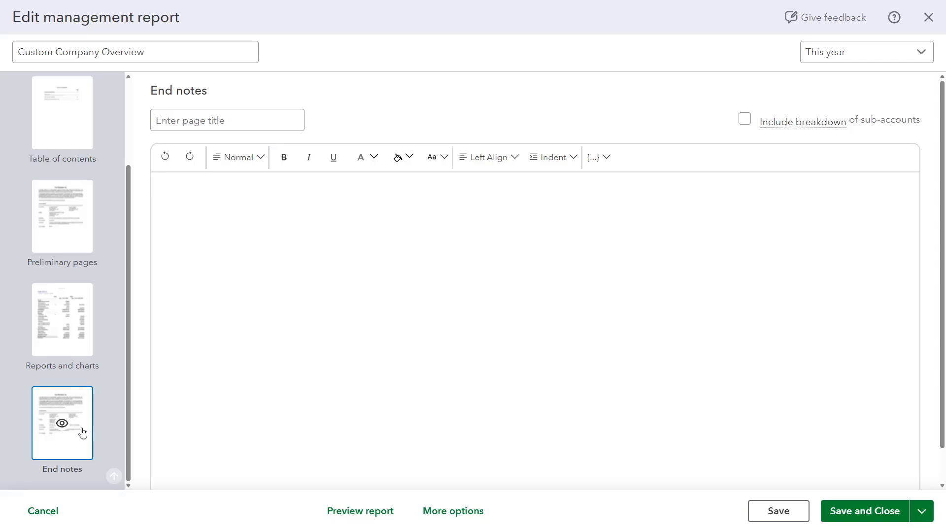
# Step: Include the breakdown of sub-accounts in the end notes, leaving the page title empty
pyautogui.click(215, 120)
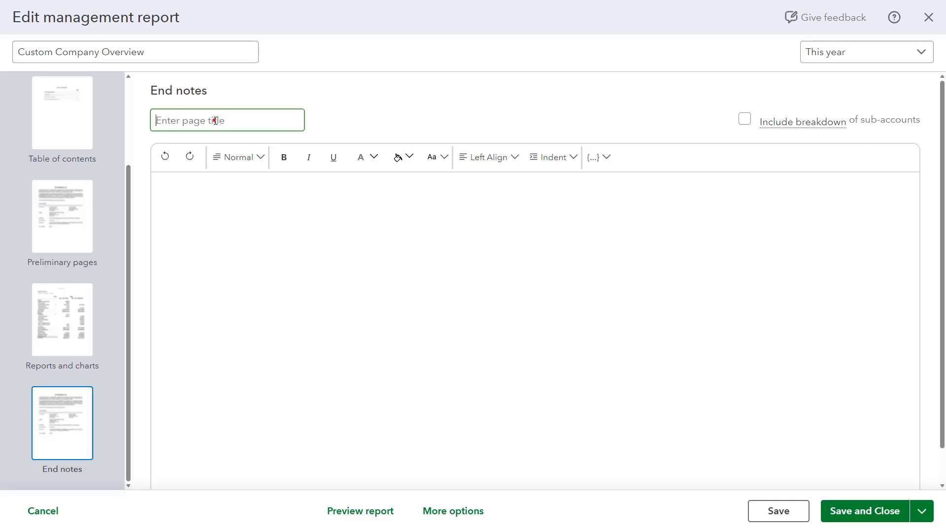
pyautogui.click(210, 205)
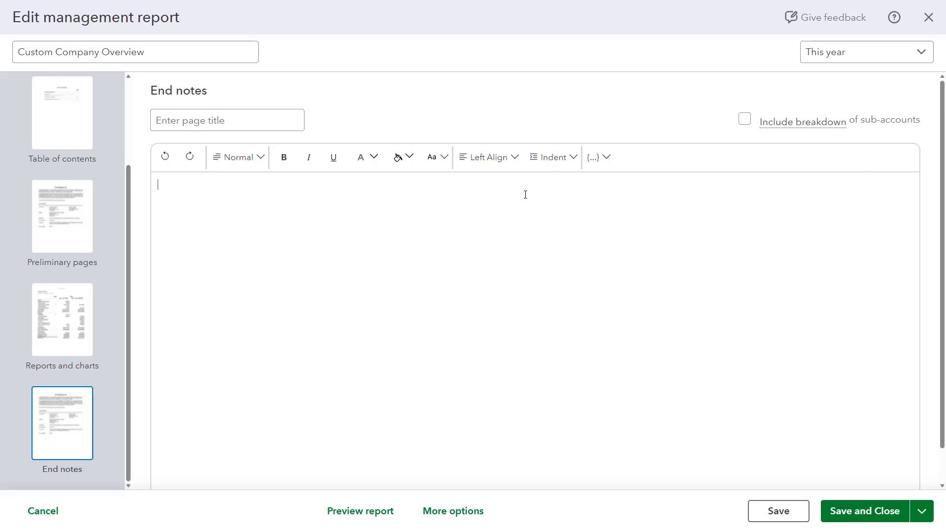
pyautogui.click(744, 120)
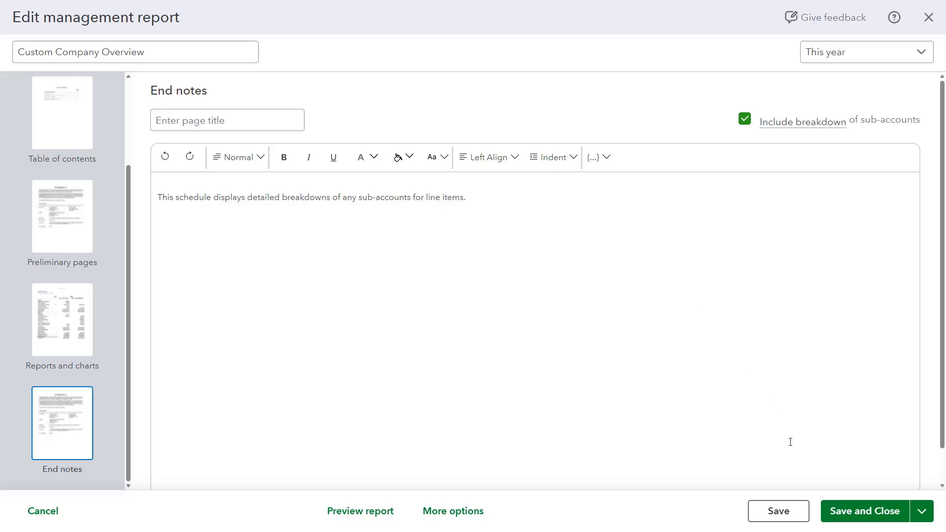
# Step: Save the management report, preview it as a PDF and close the preview
pyautogui.click(778, 513)
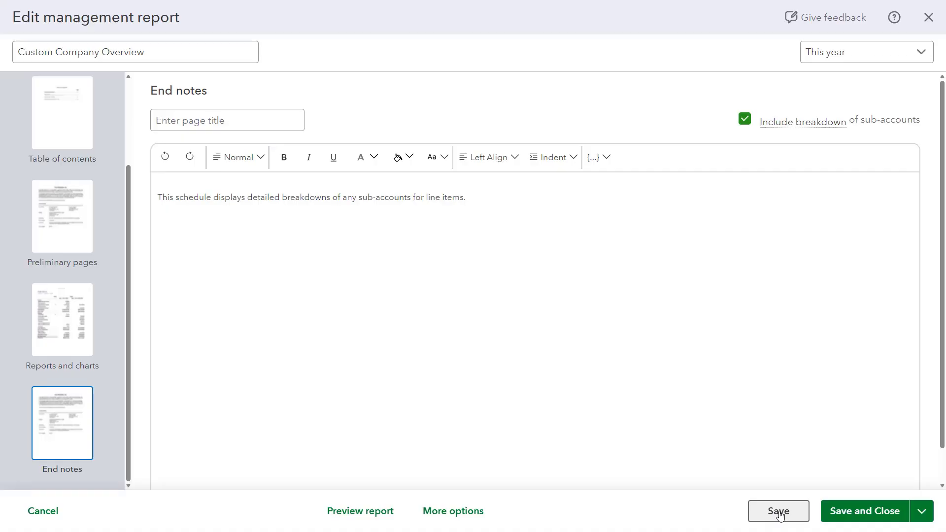
pyautogui.click(372, 516)
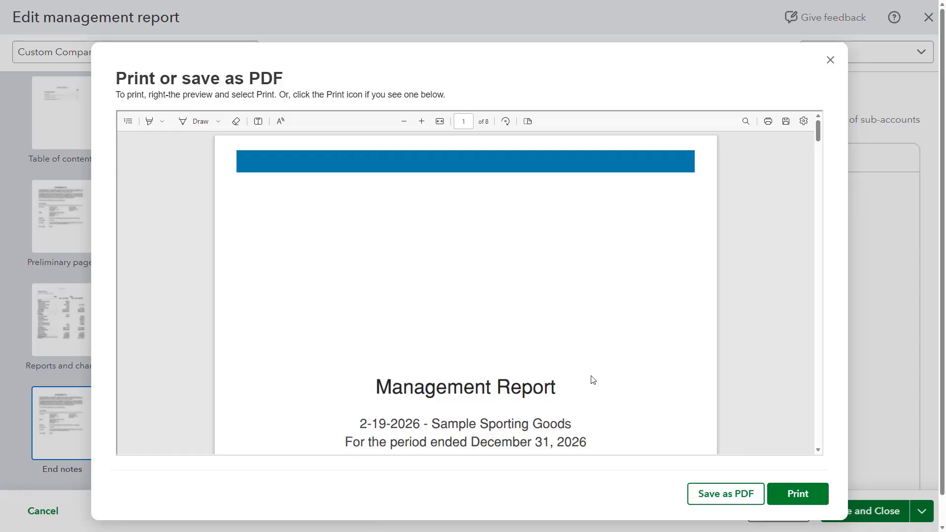
pyautogui.click(830, 60)
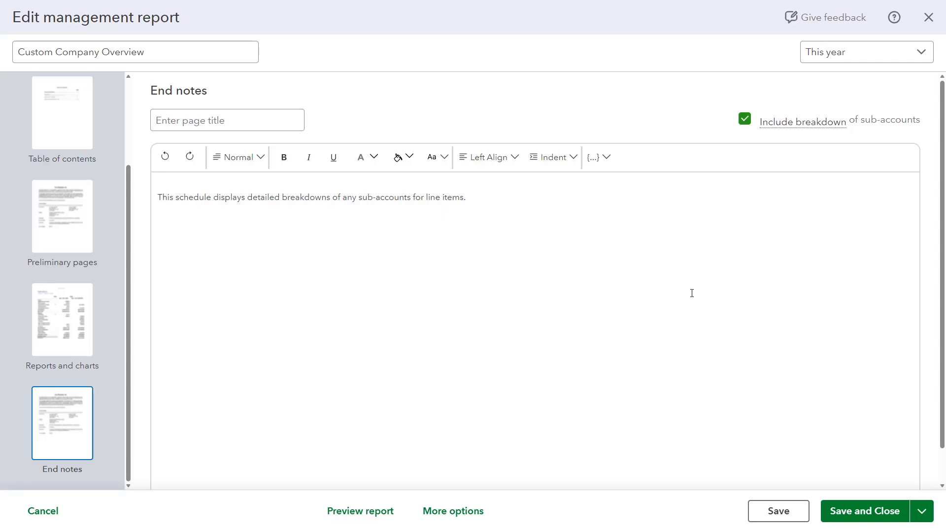
# Step: Open the report's additional options and examine the company name, report end date, header and footer fields
pyautogui.click(469, 518)
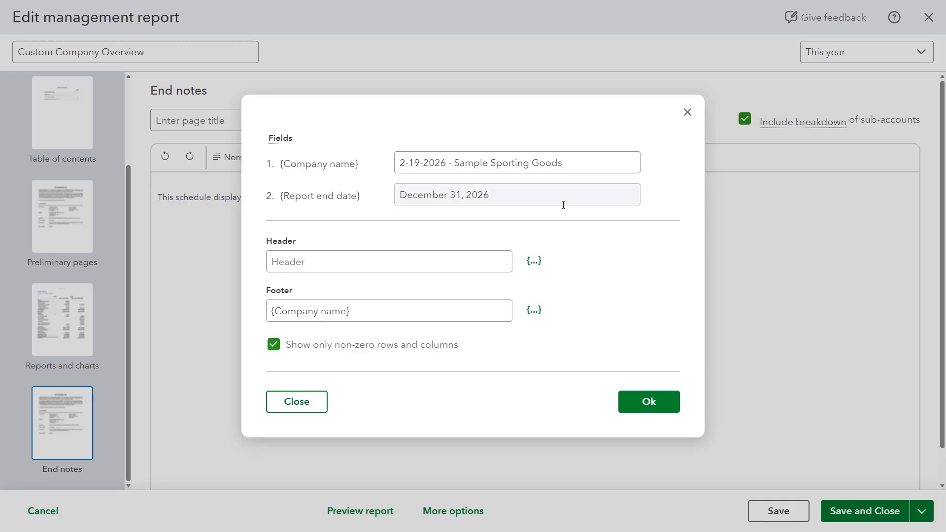
pyautogui.click(575, 165)
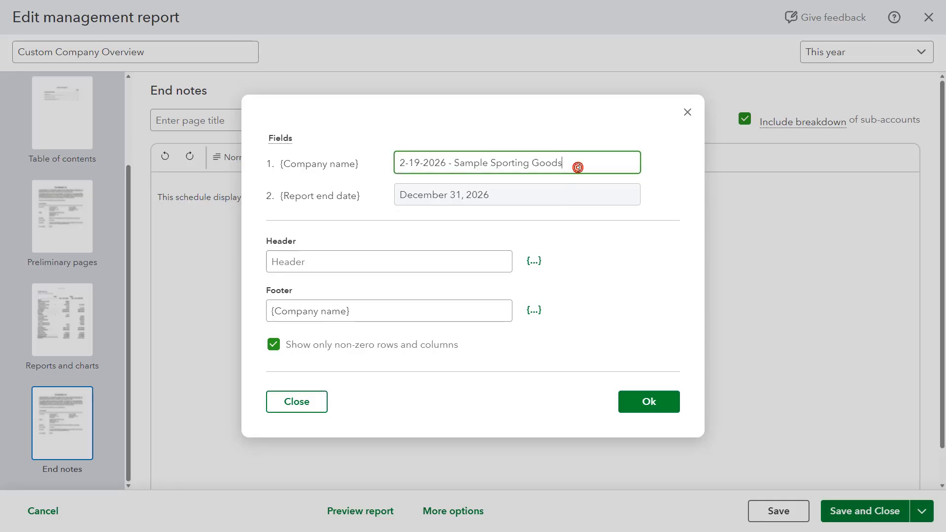
pyautogui.click(563, 205)
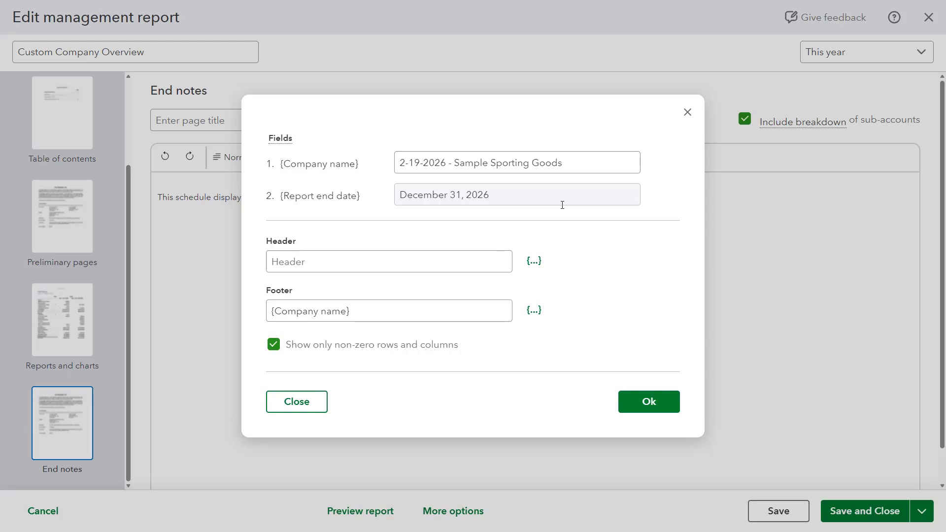
pyautogui.click(391, 263)
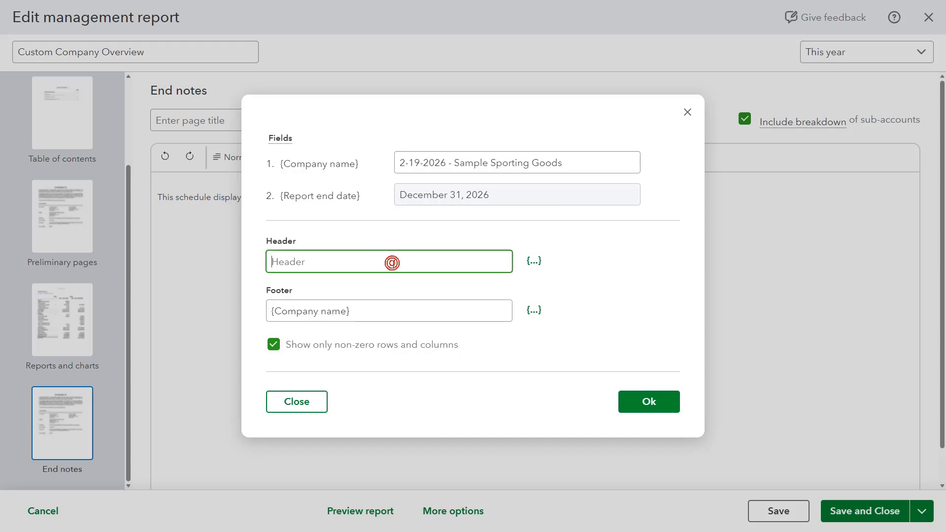
pyautogui.click(393, 312)
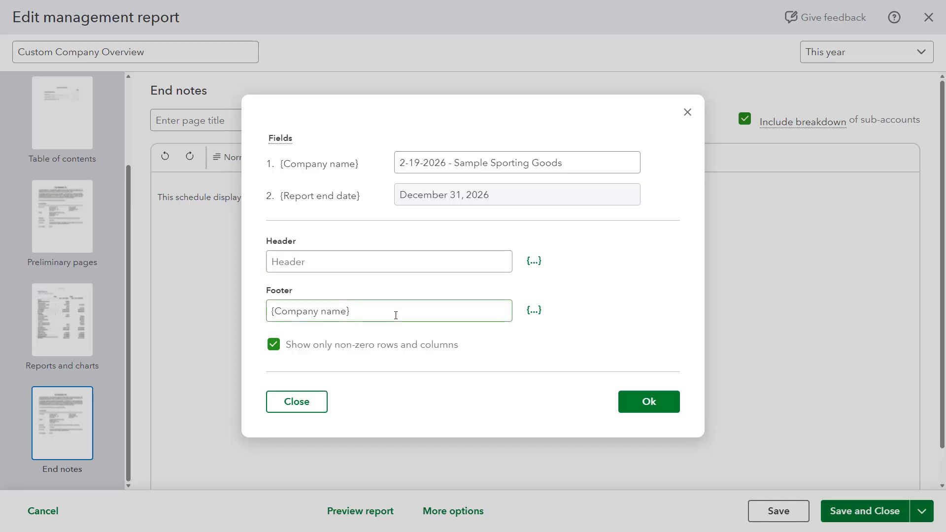
# Step: Enter "My Custom Header" as the report header and append the {Company name} field to it
pyautogui.click(349, 266)
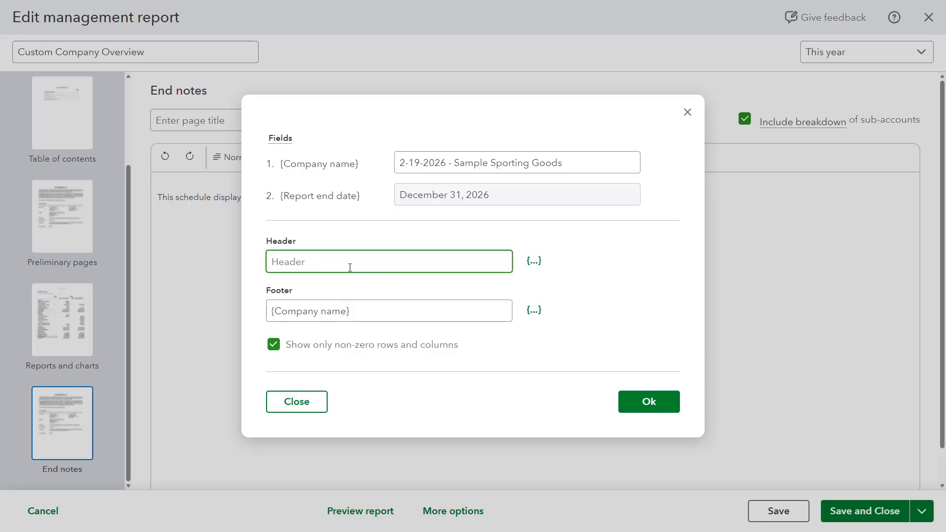
pyautogui.write('My Custom Header')
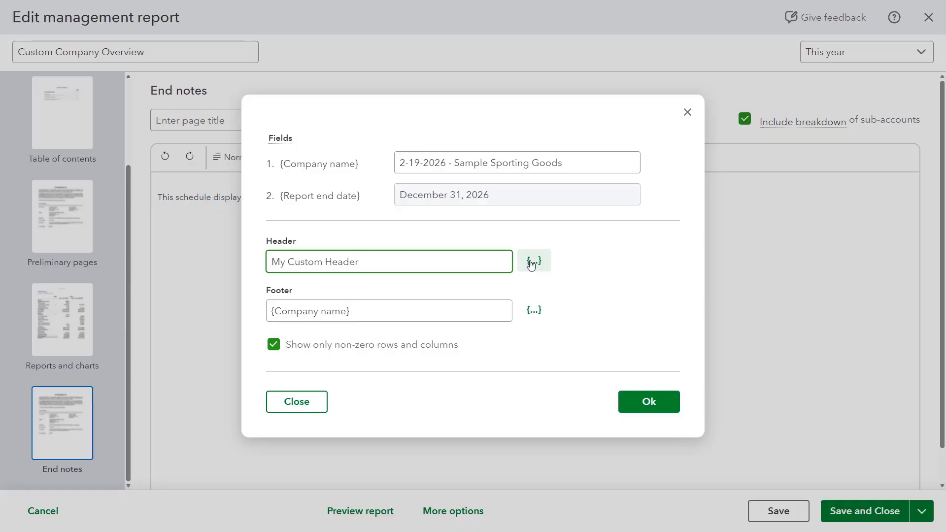
pyautogui.click(531, 264)
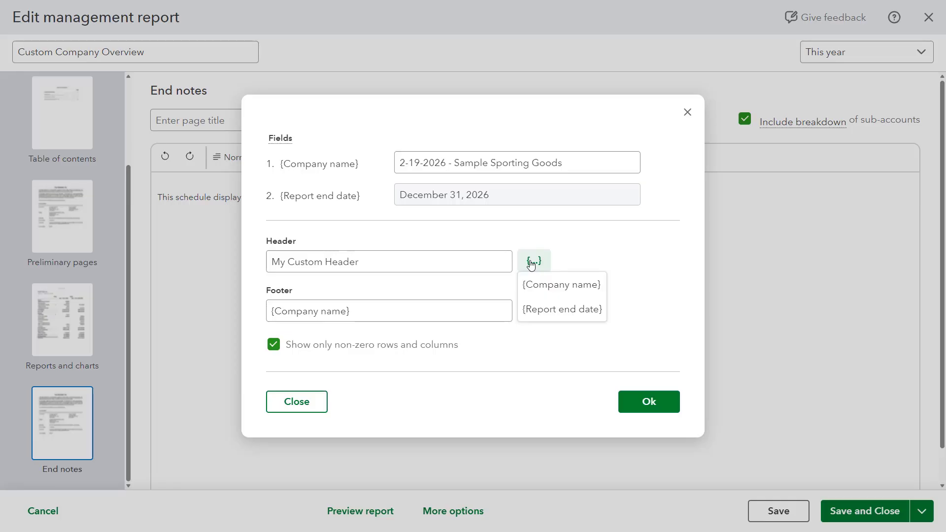
pyautogui.click(552, 284)
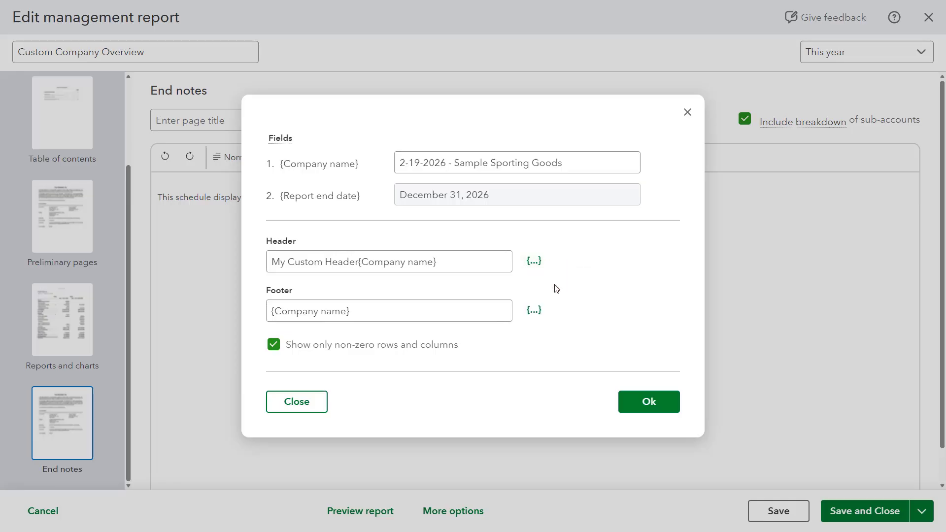
# Step: Remove the {Company name} field so the header reads "My Custom Header", and apply the options
pyautogui.click(449, 262)
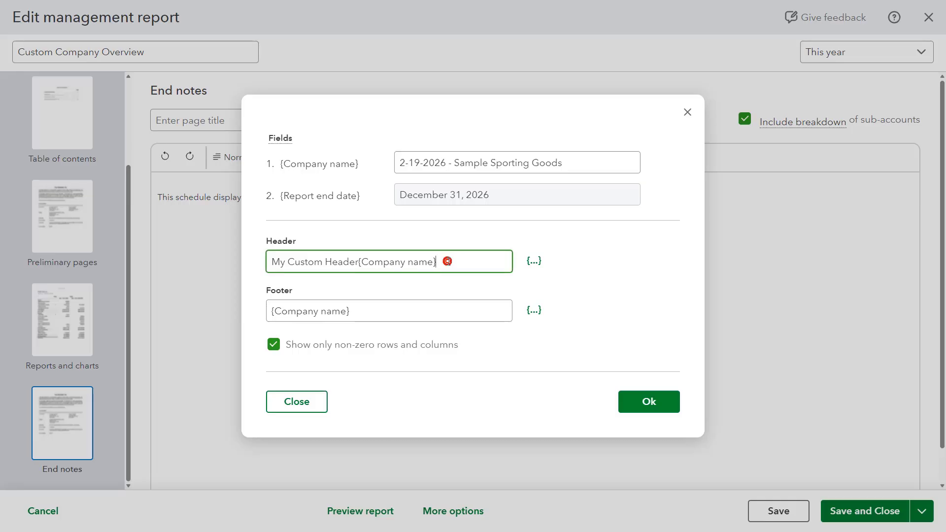
pyautogui.press('BackSpace')
pyautogui.press('BackSpace')
pyautogui.press('BackSpace')
pyautogui.press('BackSpace')
pyautogui.press('BackSpace')
pyautogui.press('BackSpace')
pyautogui.press('BackSpace')
pyautogui.press('BackSpace')
pyautogui.press('BackSpace')
pyautogui.press('BackSpace')
pyautogui.press('BackSpace')
pyautogui.press('BackSpace')
pyautogui.press('BackSpace')
pyautogui.press('BackSpace')
pyautogui.press('BackSpace')
pyautogui.press('BackSpace')
pyautogui.press('BackSpace')
pyautogui.press('BackSpace')
pyautogui.press('BackSpace')
pyautogui.press('BackSpace')
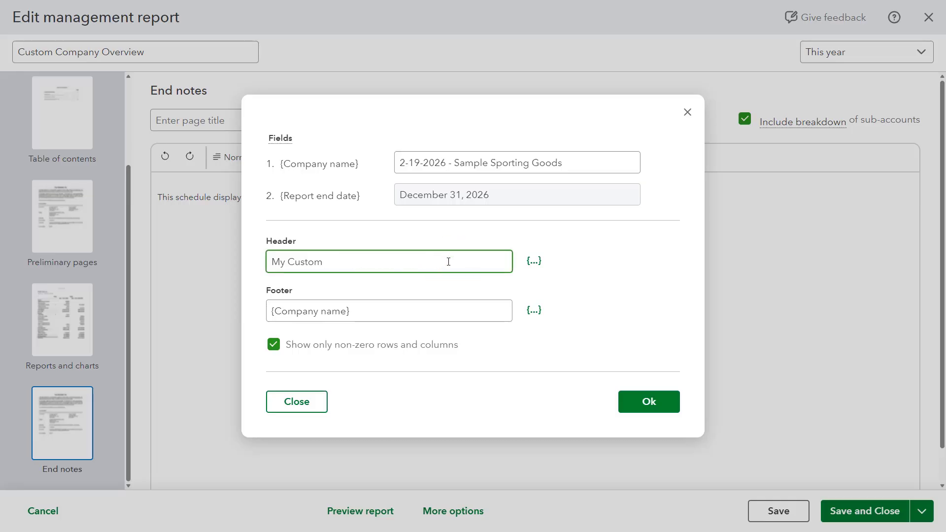
pyautogui.write('Header')
pyautogui.click(649, 401)
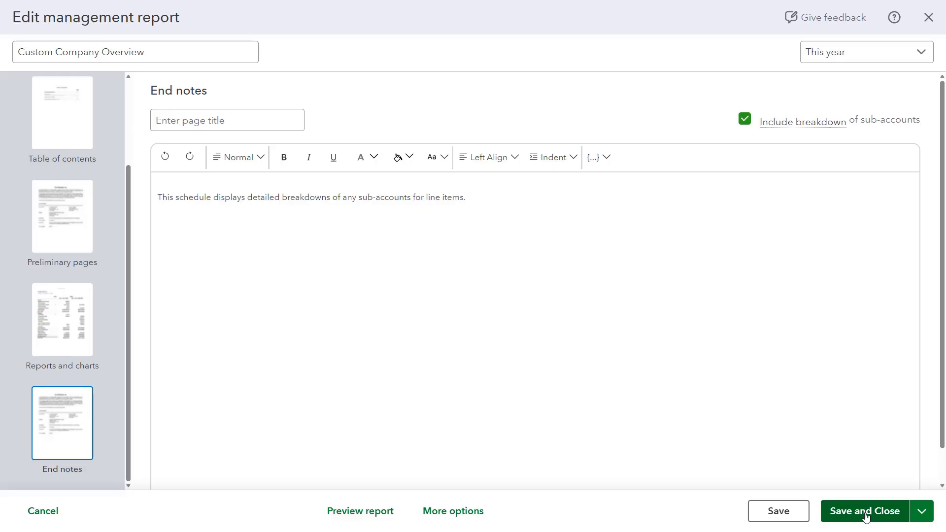
# Step: Review the alternative save, send and export options, then save the management report and close the editor
pyautogui.click(922, 517)
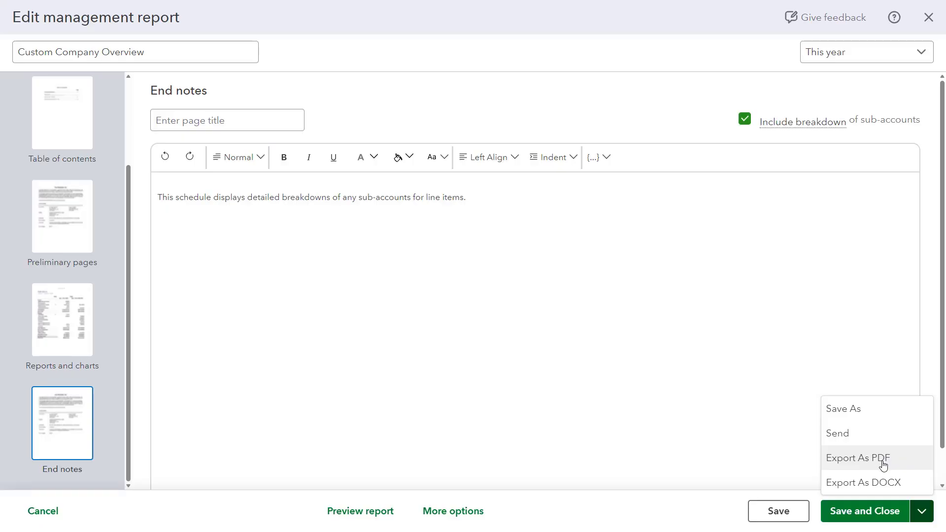
pyautogui.click(920, 511)
pyautogui.click(878, 511)
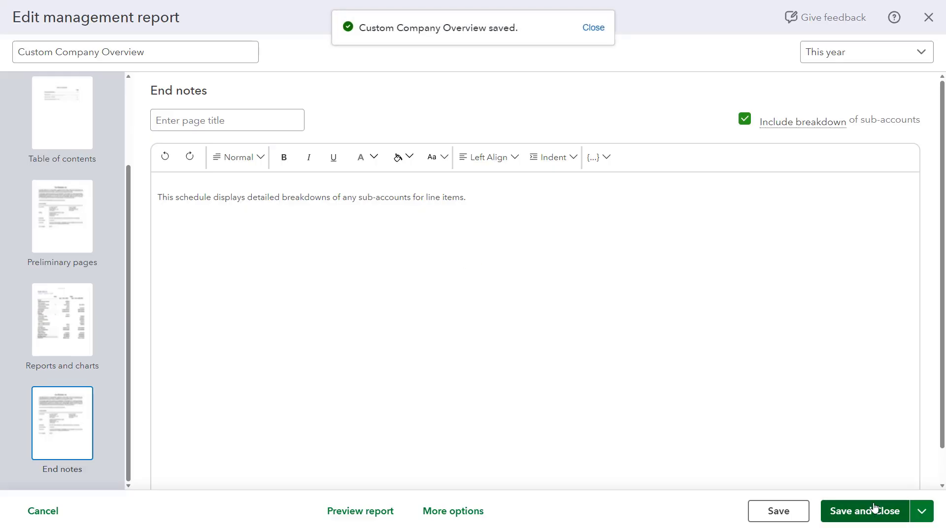